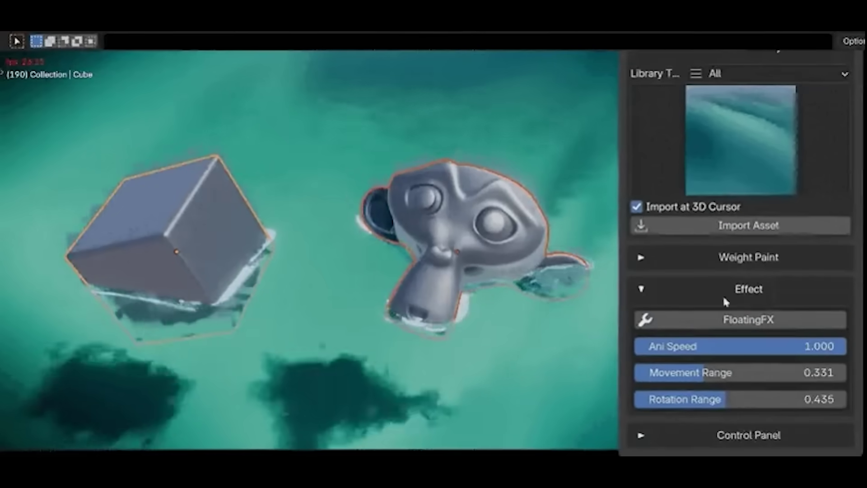
Apply FloatingFX so the cube floats on the stylized water
left_click(744, 321)
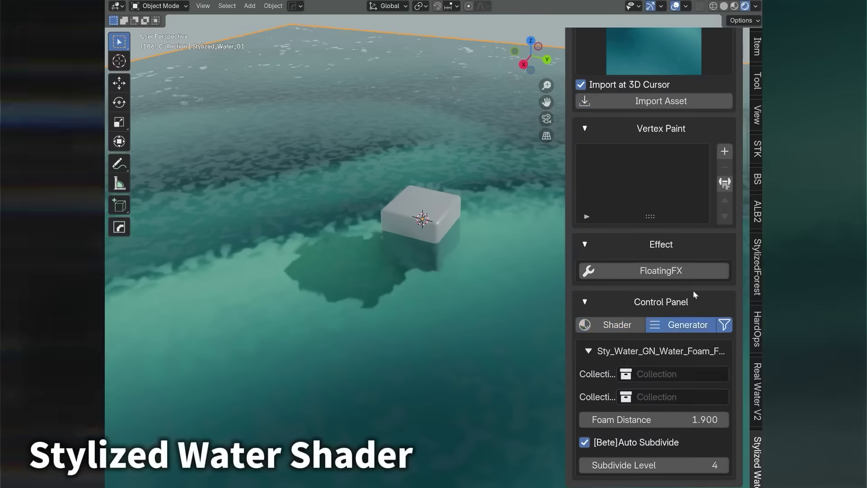
left_click(450, 214)
left_click(654, 270)
Import the lotus-leaf and koi school assets, then set the koi Density to 0.243
scroll(654, 226, "up", 5)
left_click(661, 210)
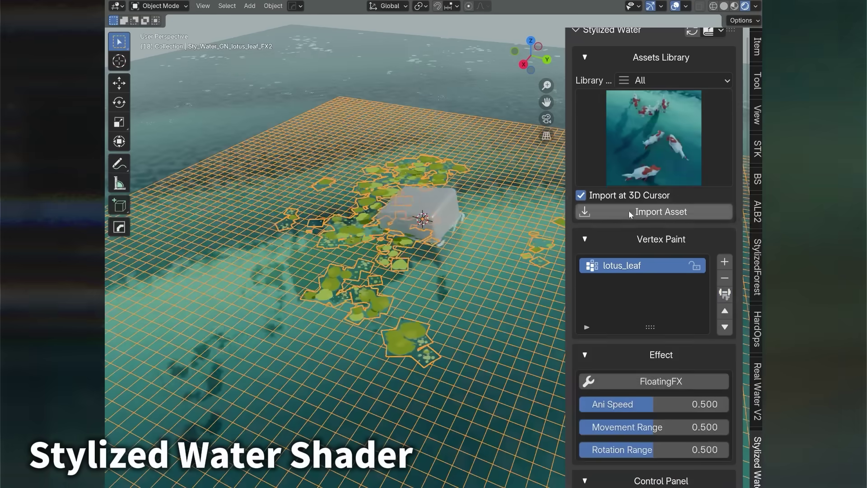
left_click(631, 213)
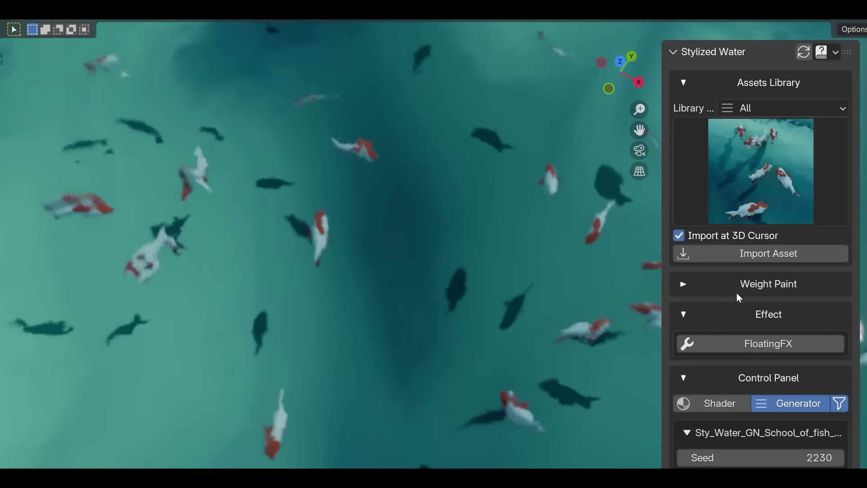
scroll(749, 298, "down", 5)
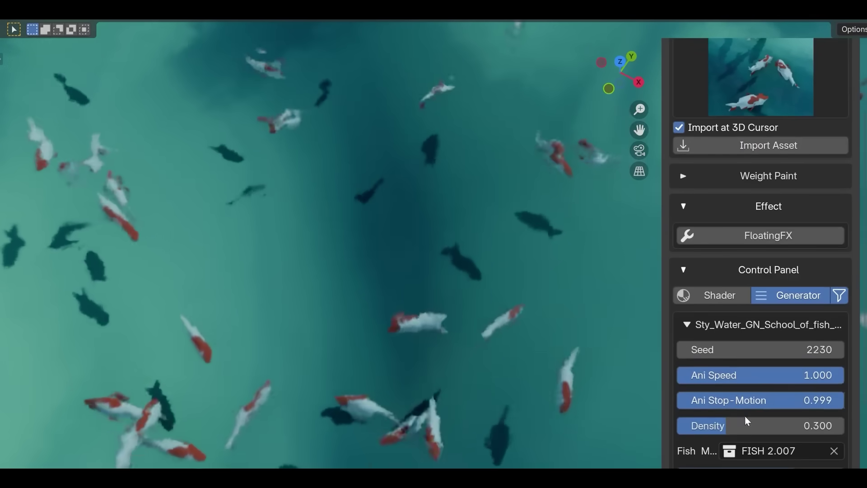
left_click_drag(741, 425, 717, 424)
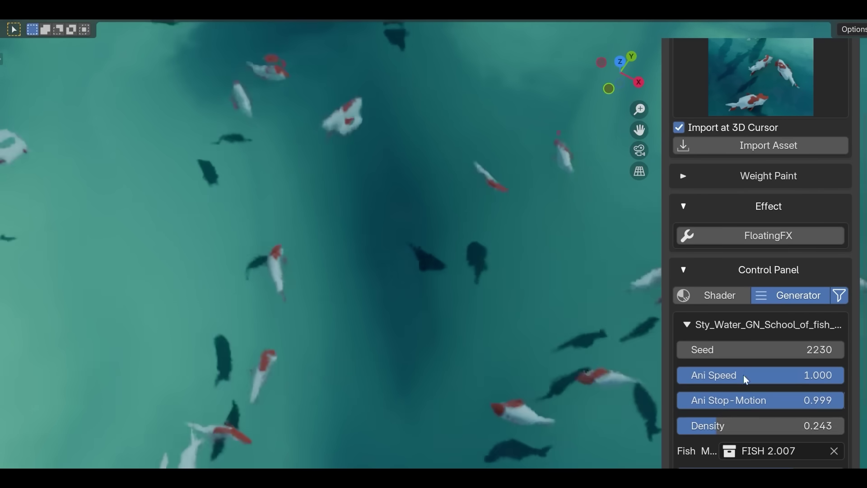
Reshuffle the koi with a new Seed and adjust the wave effect Range
left_click_drag(741, 355, 777, 355)
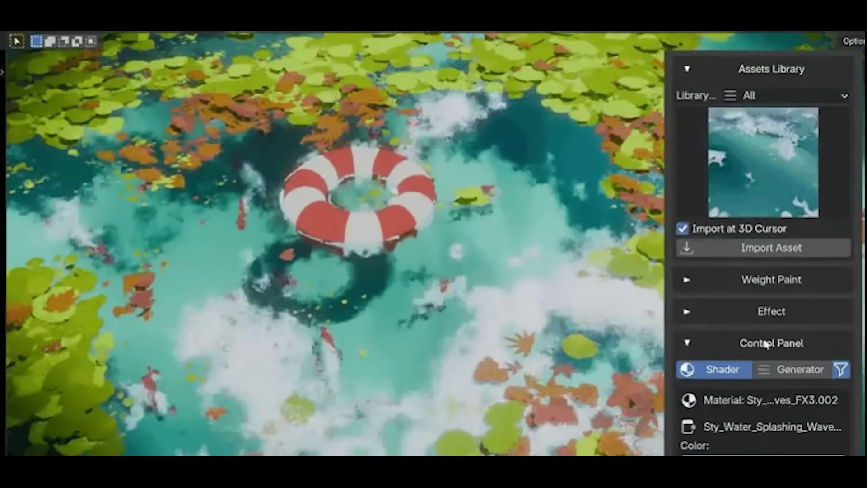
scroll(765, 343, "down", 8)
mouse_move(753, 297)
left_mouse_down()
mouse_move(732, 296)
mouse_move(766, 296)
left_mouse_up()
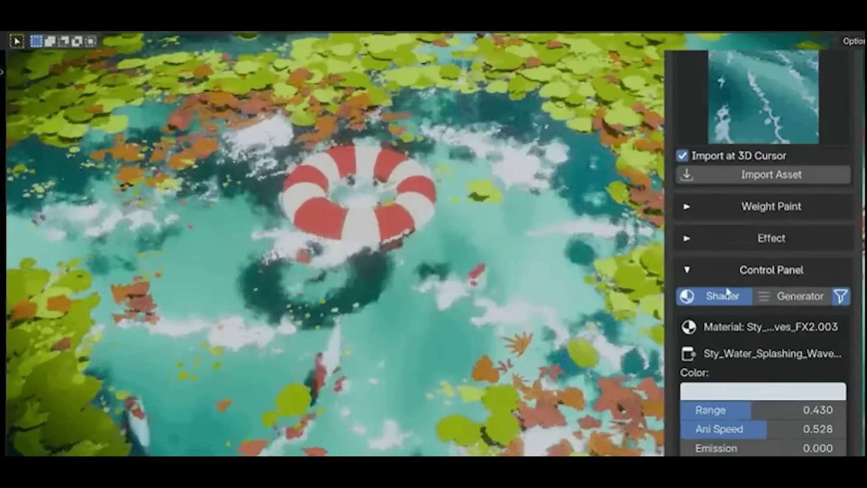
Pick a new seabed Color 2 and show the Sty_Water_GN_Seabed_01 generator parameters
scroll(755, 300, "down", 5)
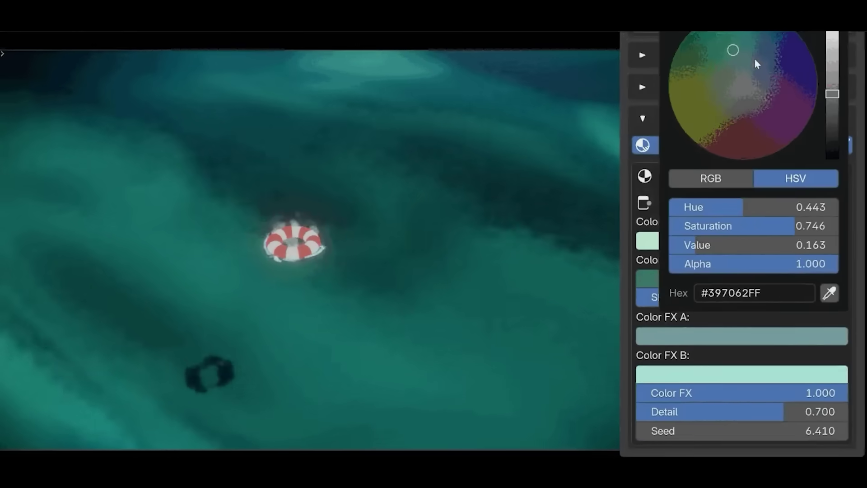
left_click_drag(754, 62, 795, 63)
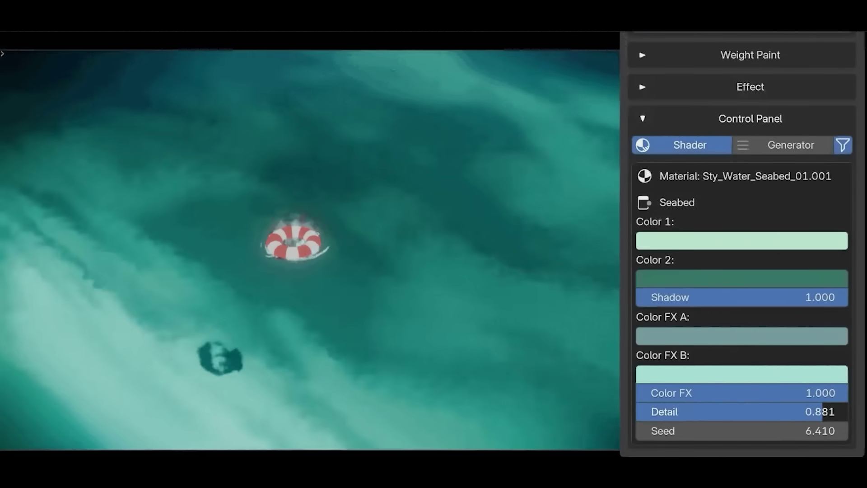
left_click(798, 148)
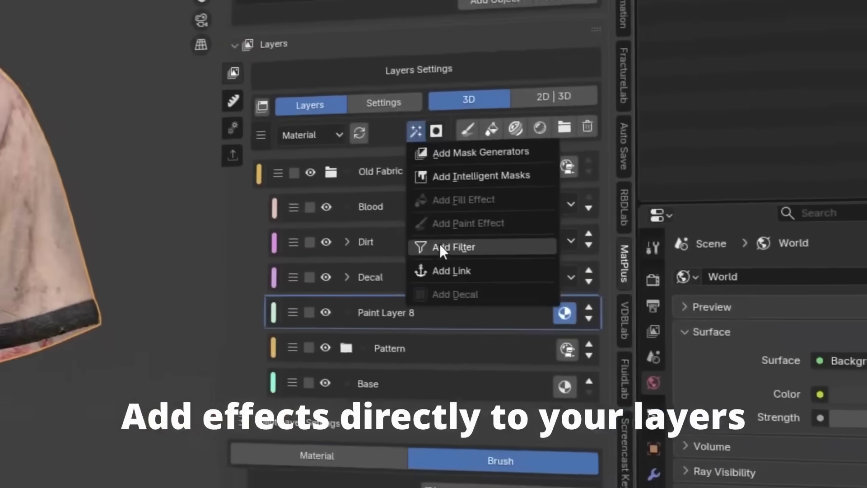
Add a filter to Paint Layer 8 from the MatPlus Layers Add menu
left_click(451, 246)
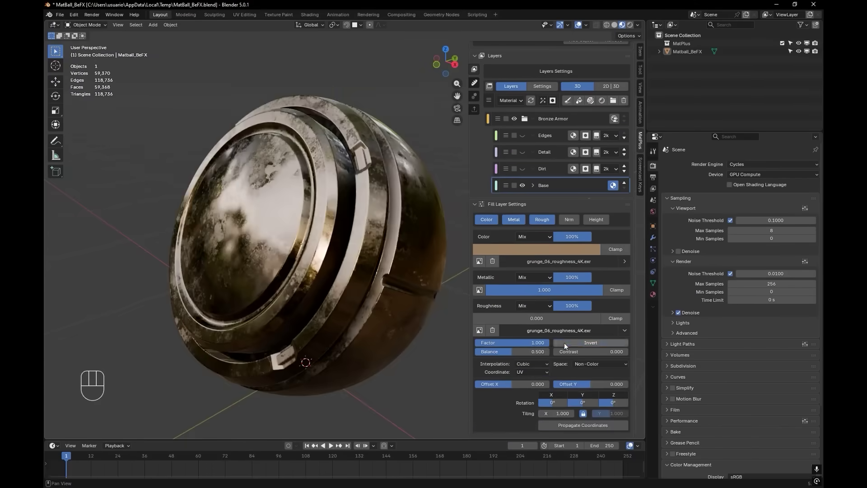
Give the Dirt layer an intelligent Dirt_8 mask, then set its Balance, Contrast and blending mode
left_click(587, 235)
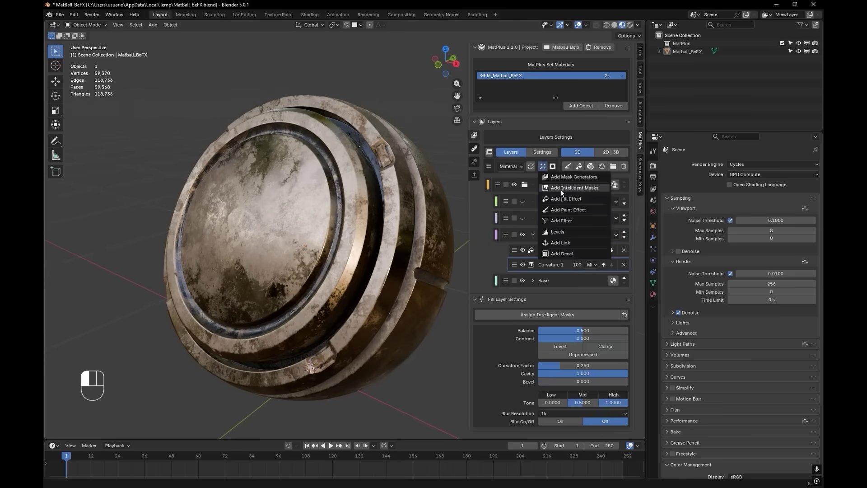
left_click(560, 189)
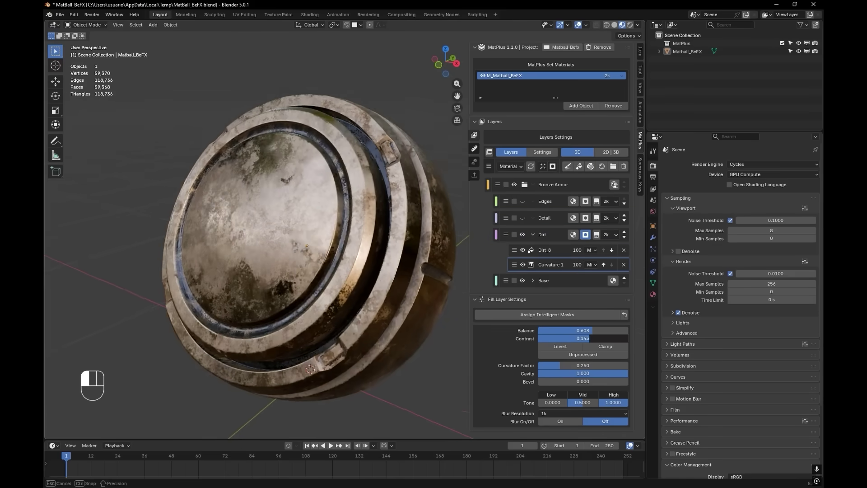
left_click(543, 167)
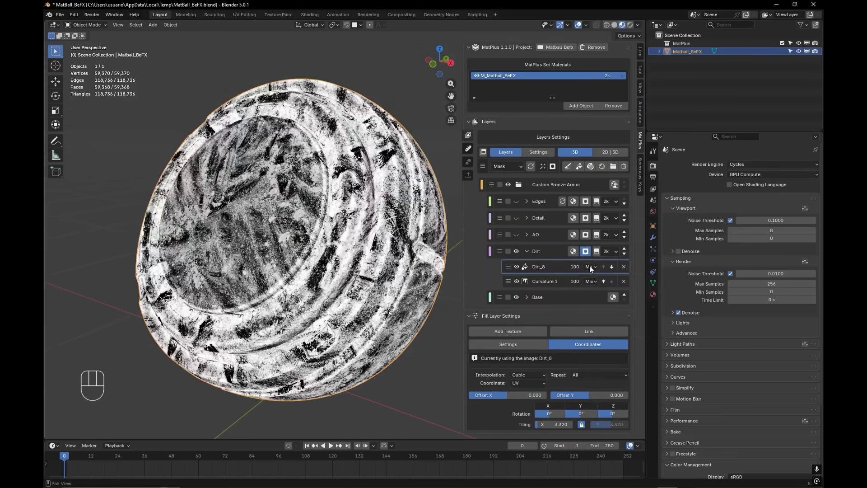
left_click(508, 344)
left_click(590, 267)
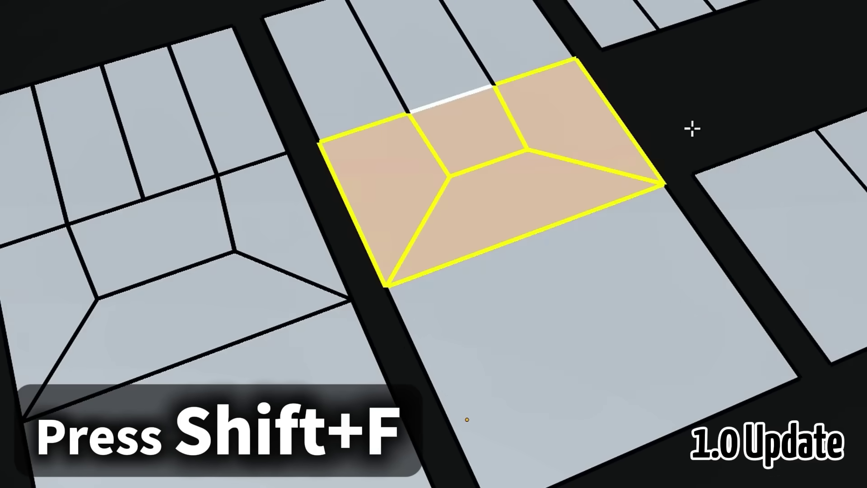
Fill the first panel gap and the open hole with new faces using Shift+F
middle_click_drag(666, 146, 542, 238, "shift")
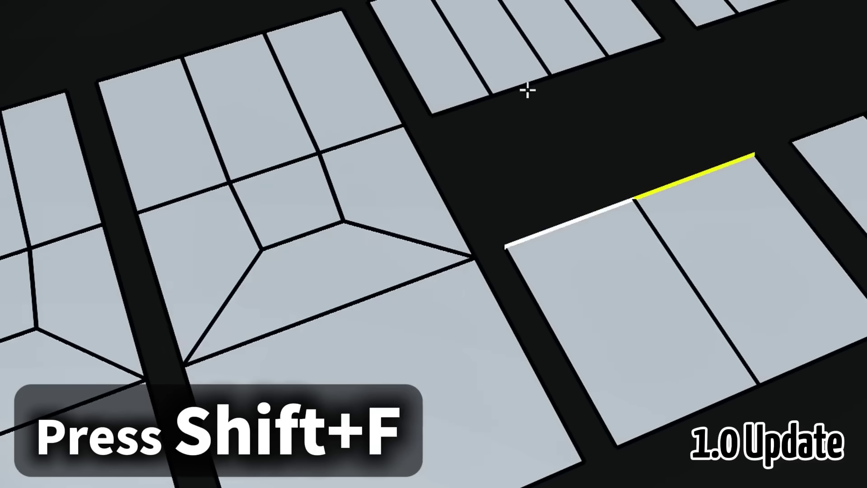
key("shift+f")
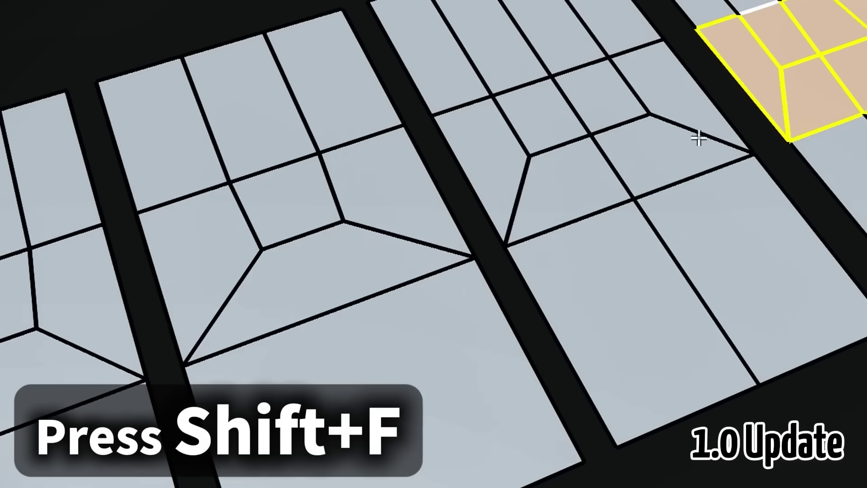
middle_click_drag(707, 134, 611, 133)
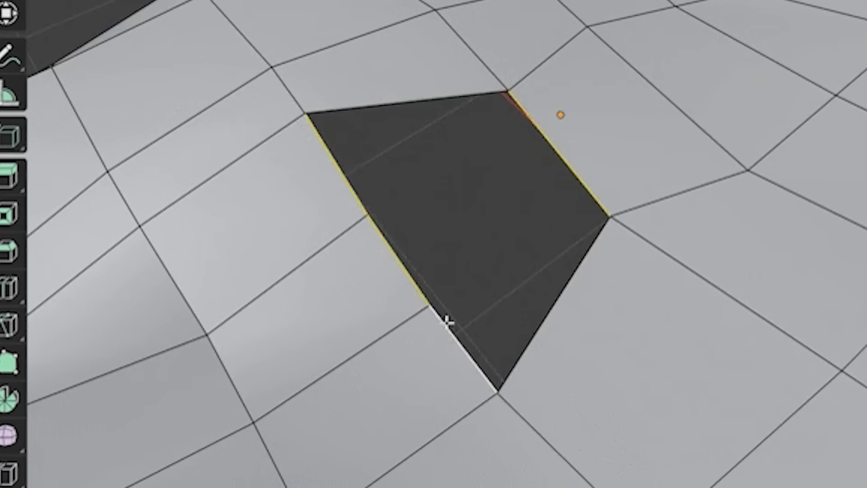
key("shift+f")
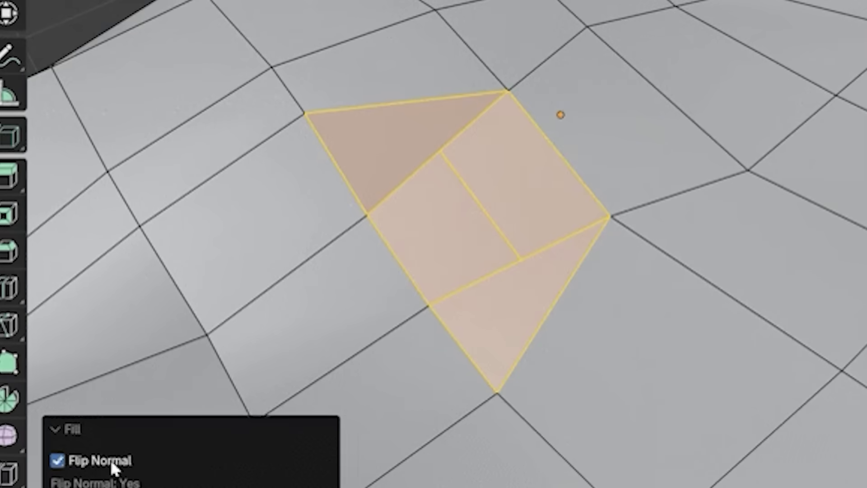
middle_click_drag(503, 251, 438, 205)
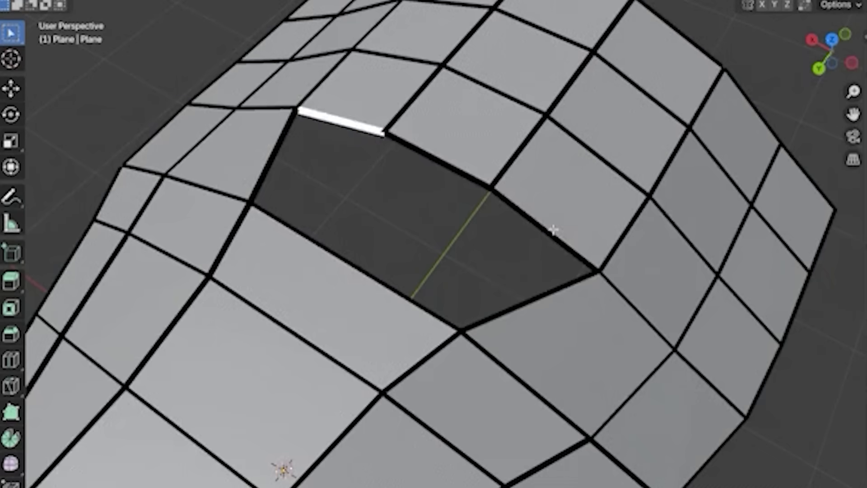
left_click(553, 231, "ctrl")
left_click(367, 269, "shift")
key("shift+f")
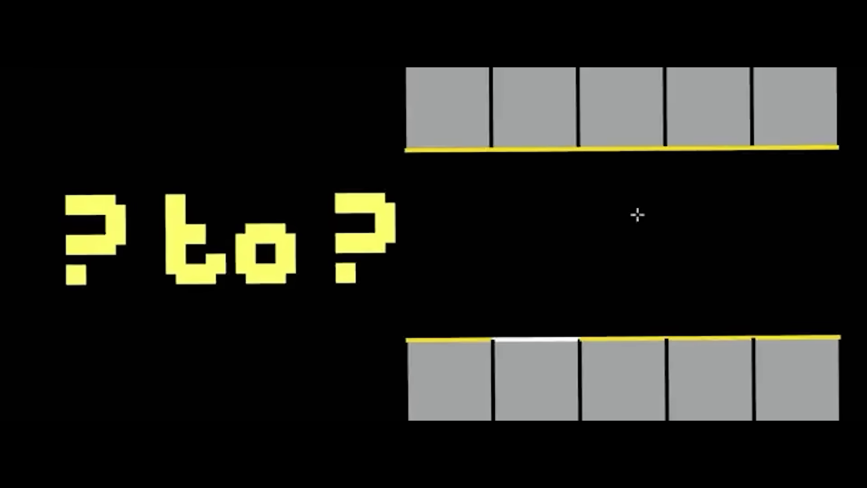
Fill the six remaining gaps between edge loops with quad and triangle faces
key("shift+f")
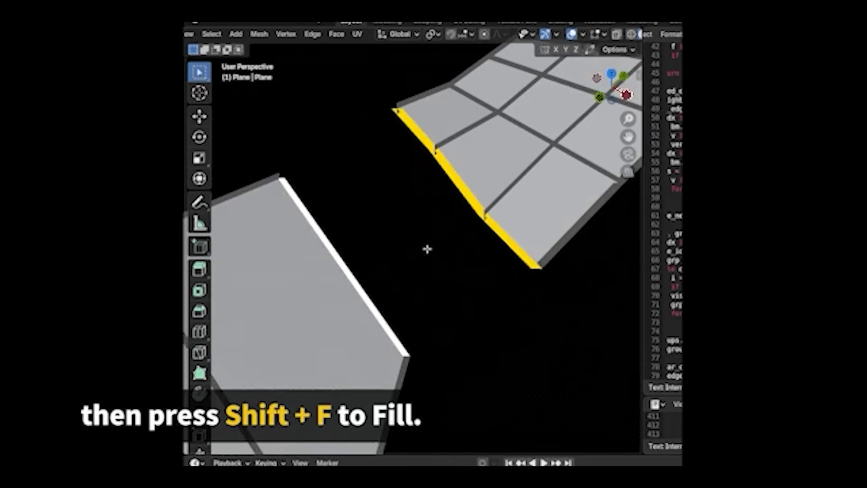
key("shift+f")
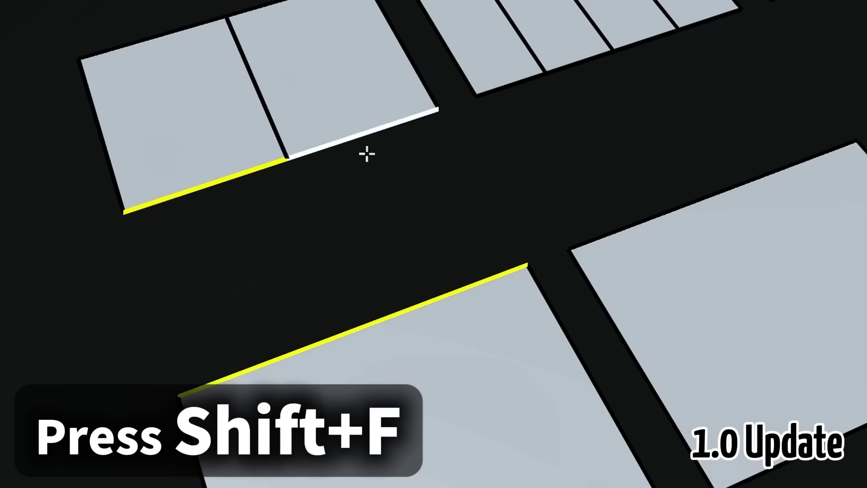
key("shift+f")
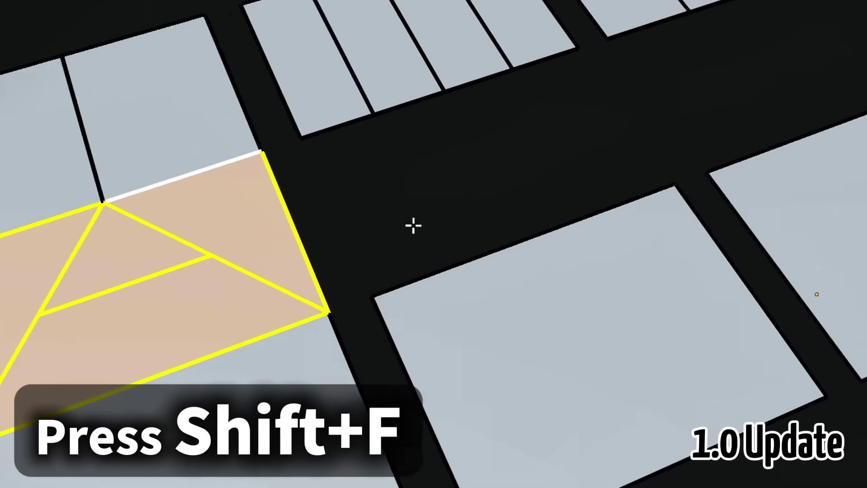
key("shift+f")
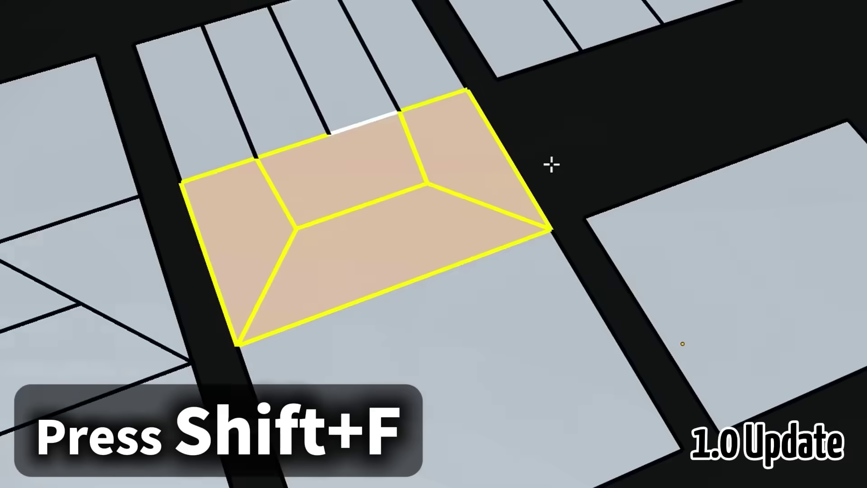
key("shift+f")
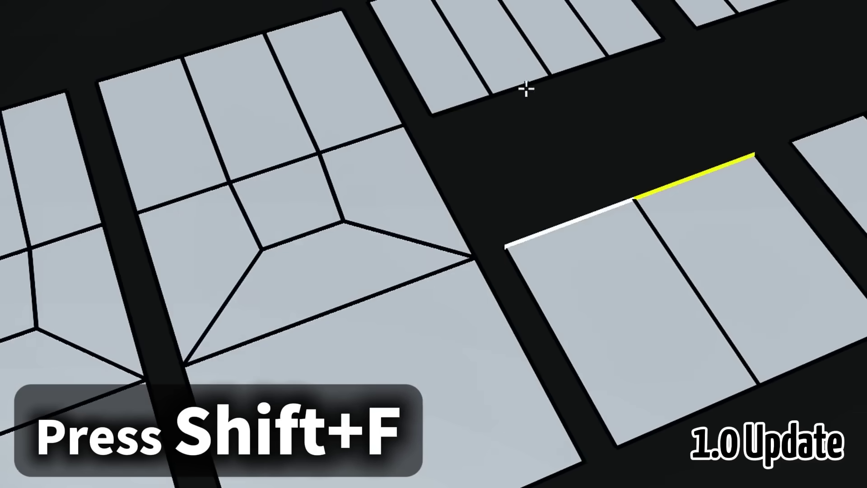
key("shift+f")
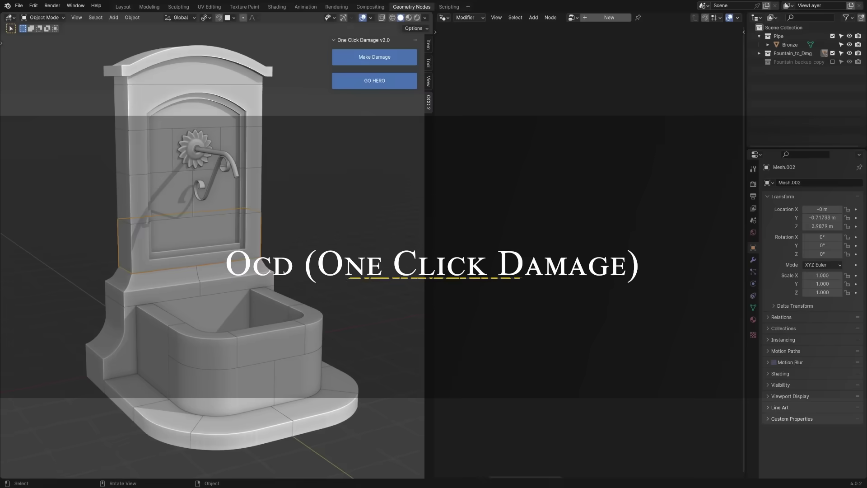
Preview Make Damage on one block, discard it, then apply damage to the whole fountain
left_click(276, 322)
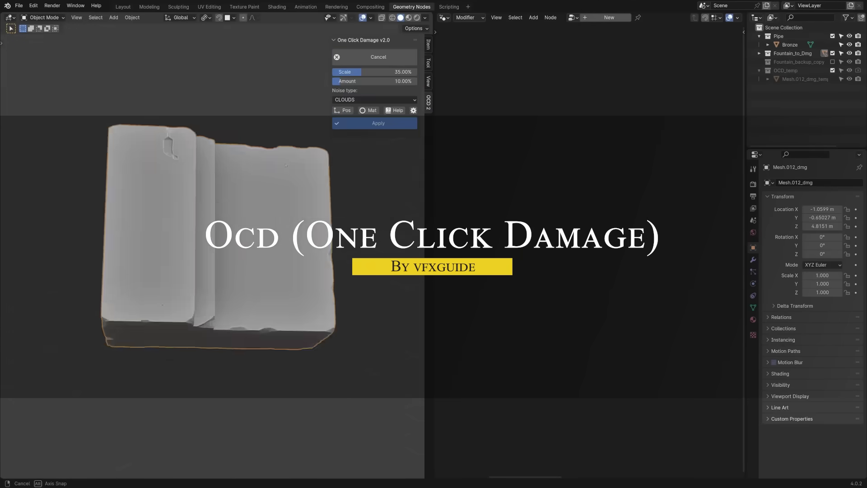
left_click(375, 99)
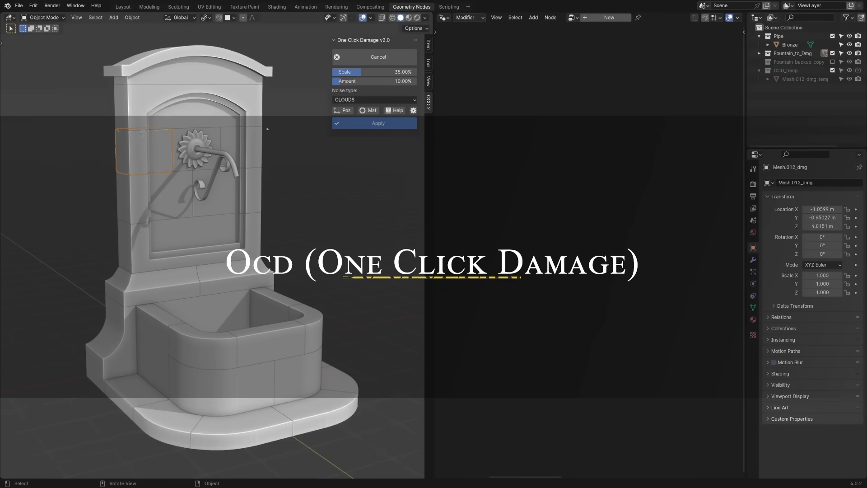
key("Escape")
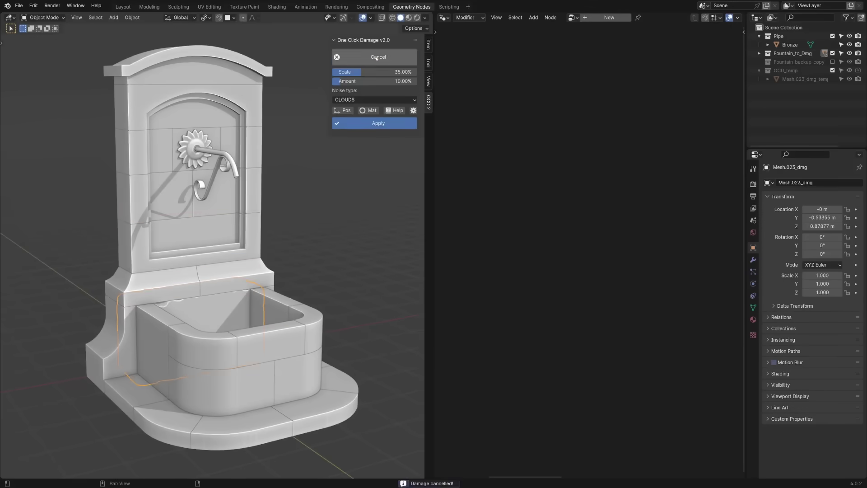
left_click(377, 58)
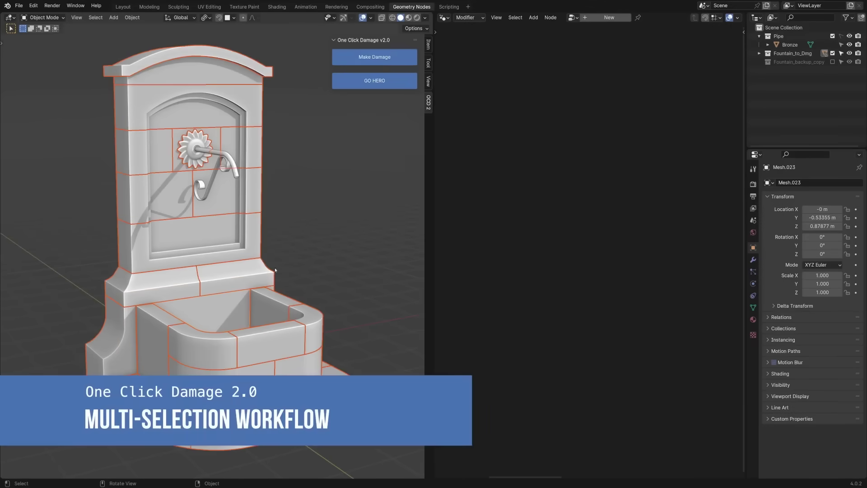
left_click(405, 57)
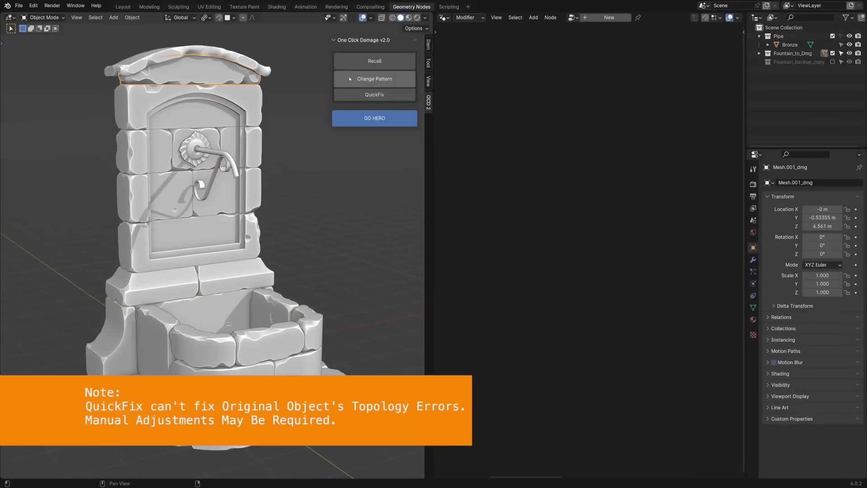
left_click(350, 166)
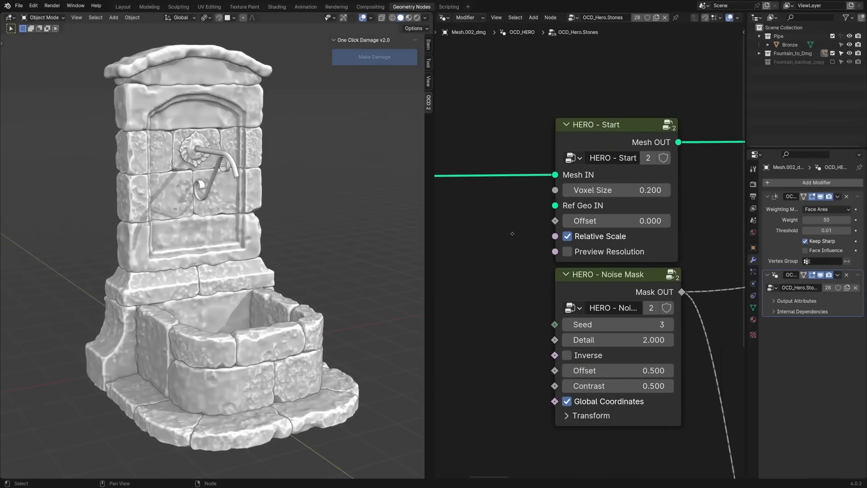
Add Mesh.027_dmg as an Object Info node and mute the HERO - Displace node
middle_click_drag(513, 234, 537, 234)
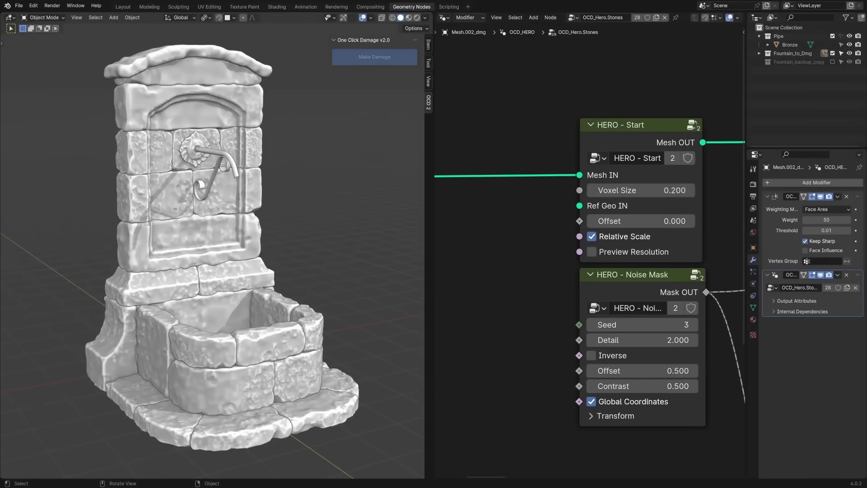
left_click_drag(486, 231, 486, 233)
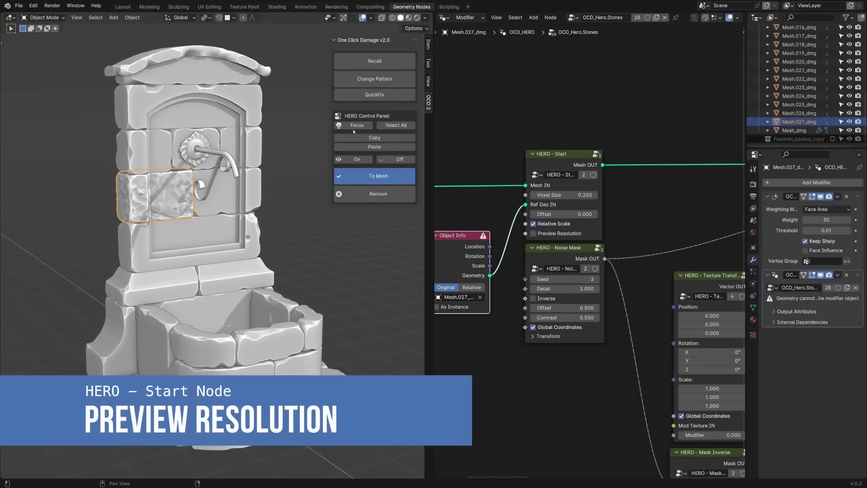
left_click(355, 126, "ctrl")
key("m")
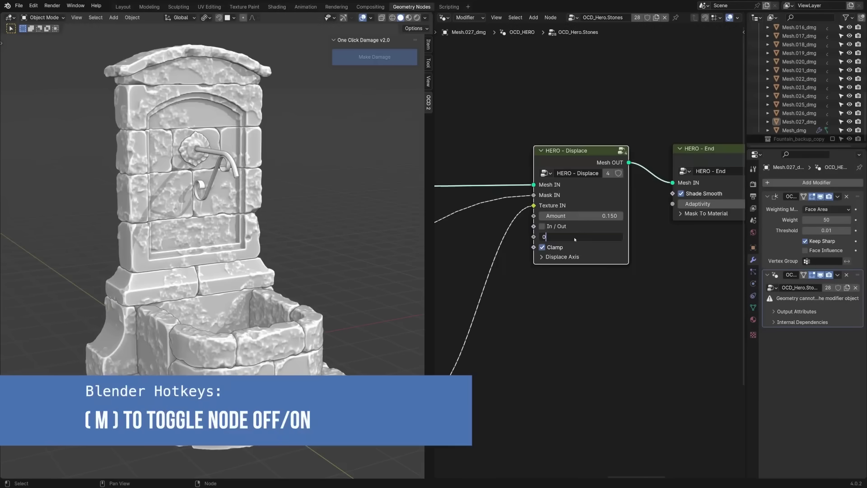
key("Return")
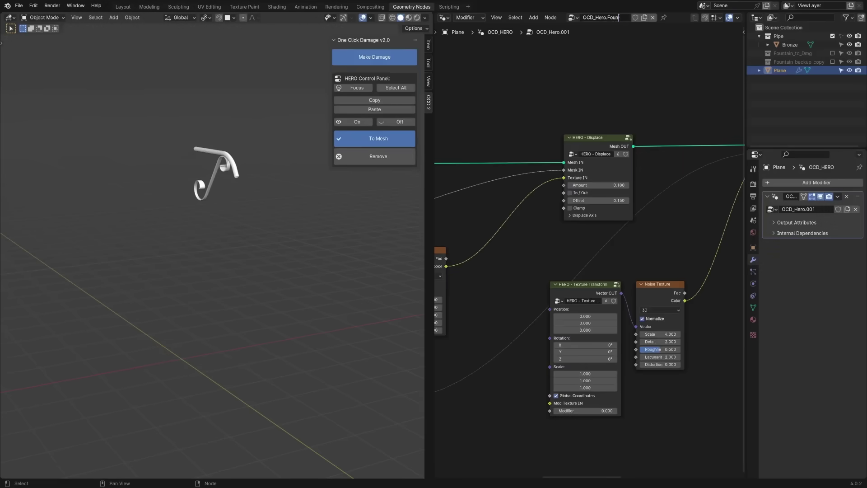
Rename the tree to OCD_Hero.Fountain and wire the fountain geometry into HERO - Start's Mesh IN
type("tain")
key("Return")
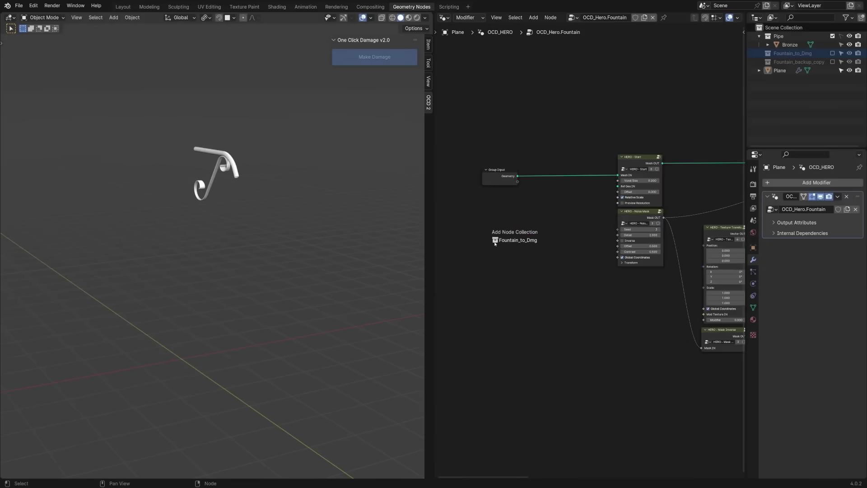
left_click(500, 255)
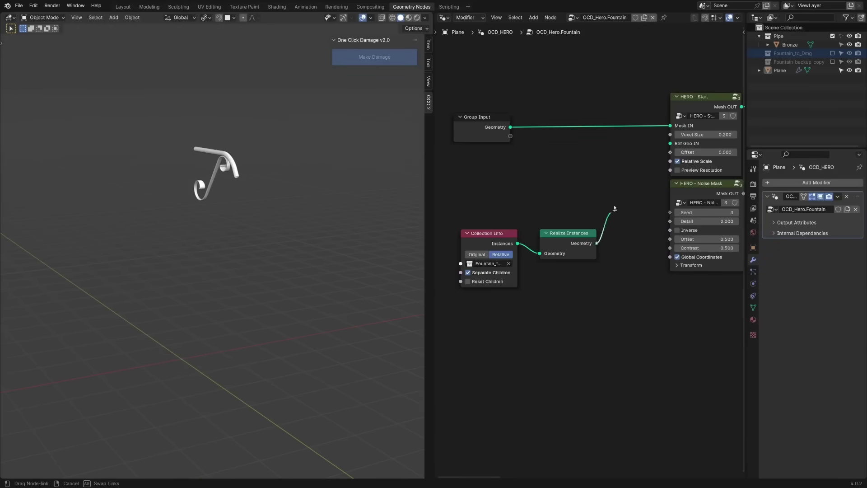
left_click_drag(644, 156, 670, 125)
middle_click_drag(669, 162, 540, 193)
Set noise Detail to 3, connect a random value to instance rotation, and edit HERO - Start
double_click(554, 350)
type("3")
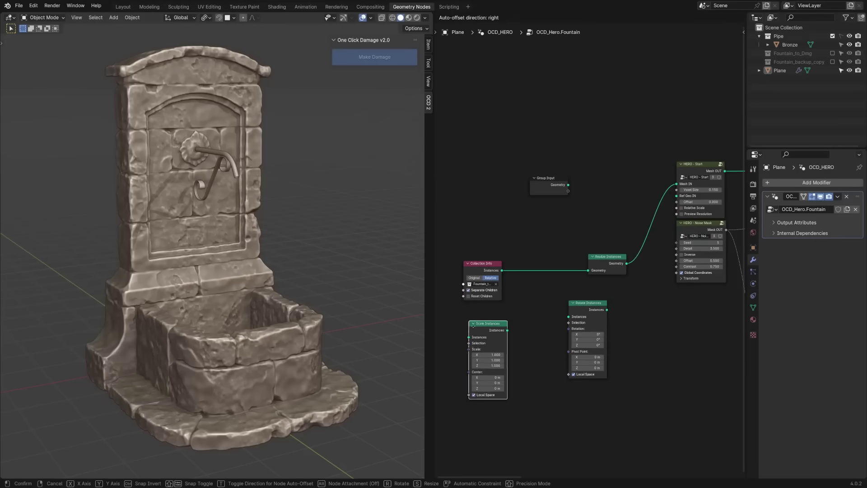
left_click_drag(591, 317, 563, 279)
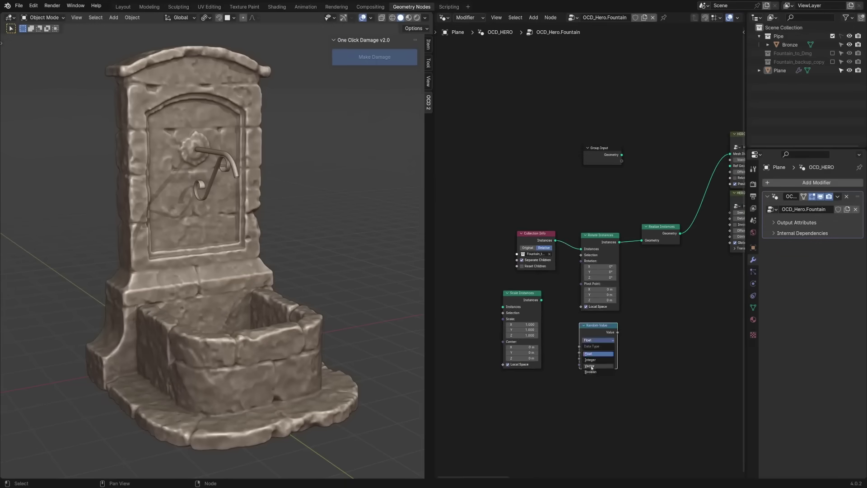
scroll(578, 271, "up", 4)
left_click_drag(616, 331, 548, 189)
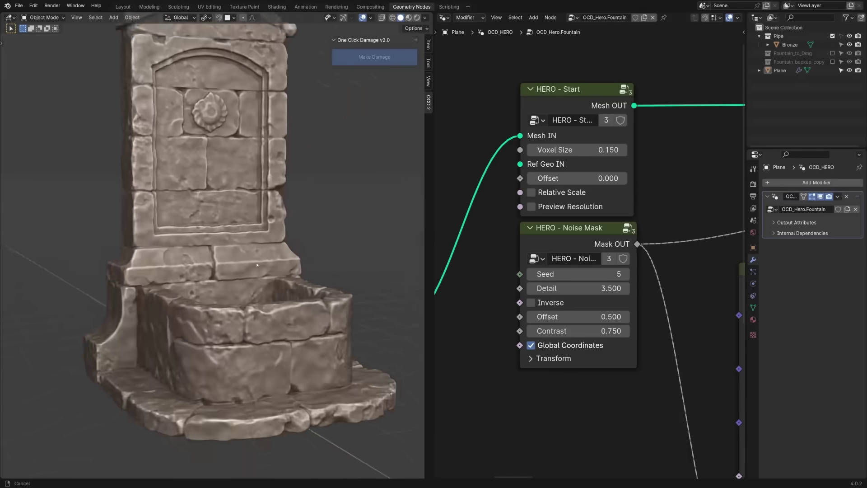
double_click(560, 151)
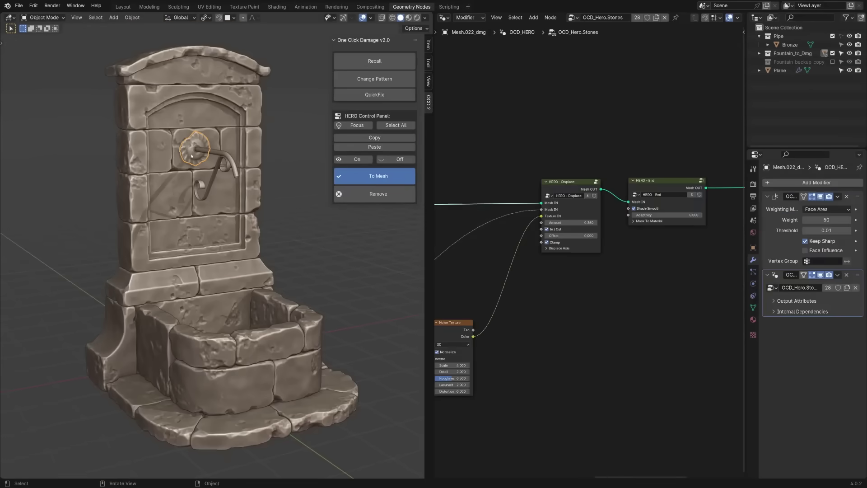
Add Empty.001 at the flower ornament and drop an Image Displace node into the tree
key("shift+a")
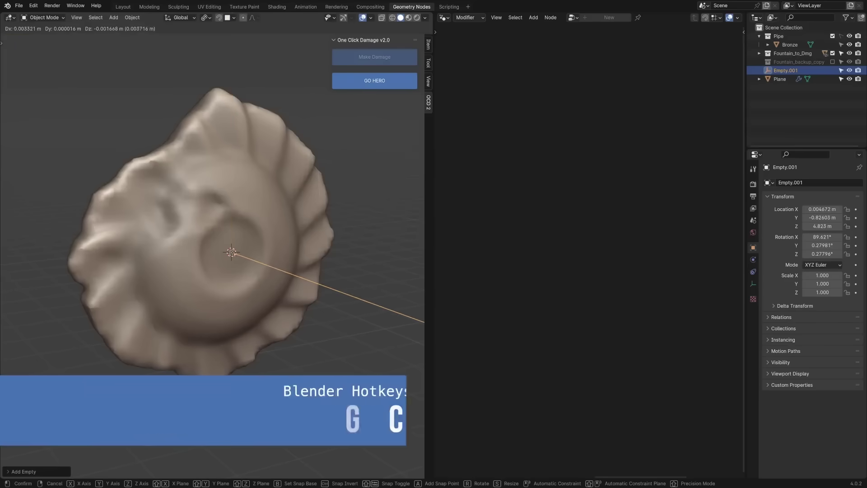
key("g")
left_click(263, 220)
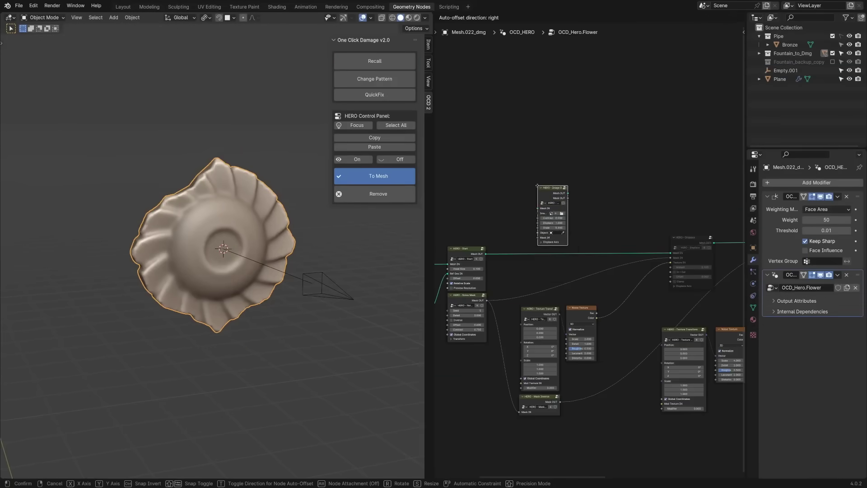
left_click(538, 185)
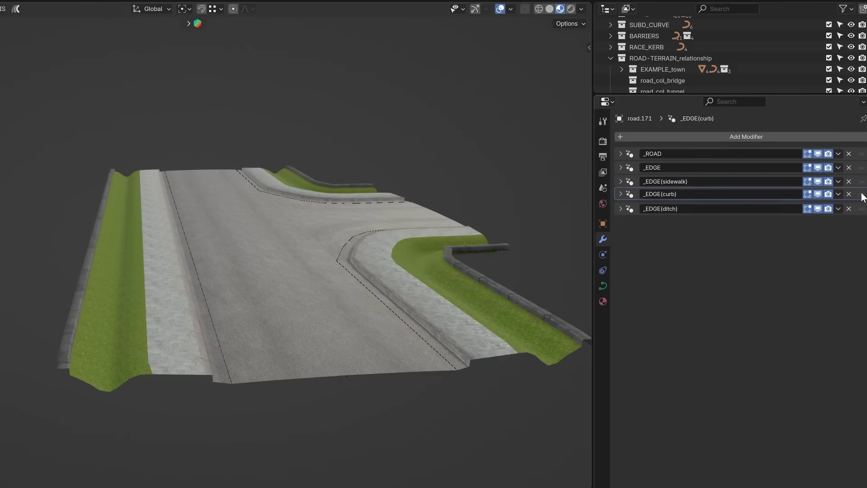
Set the sidewalk _EDGE modifier's profile to the curb preset and select the shrub scatter curve
left_click(859, 181)
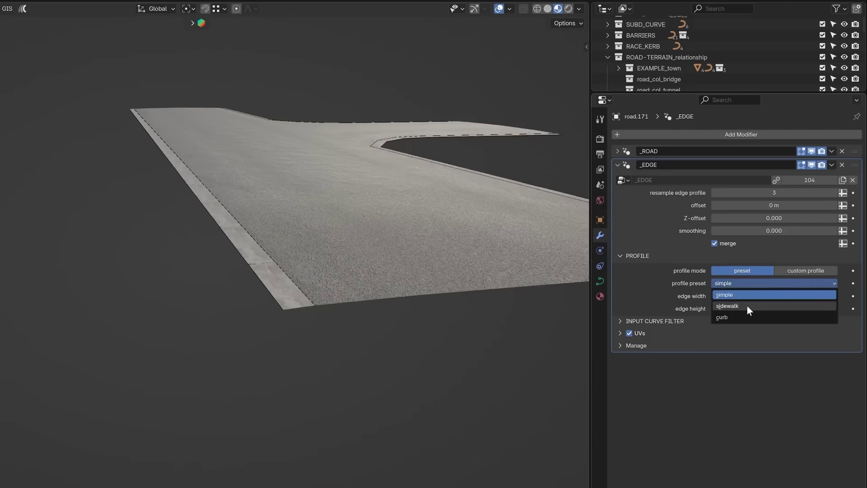
left_click(747, 305)
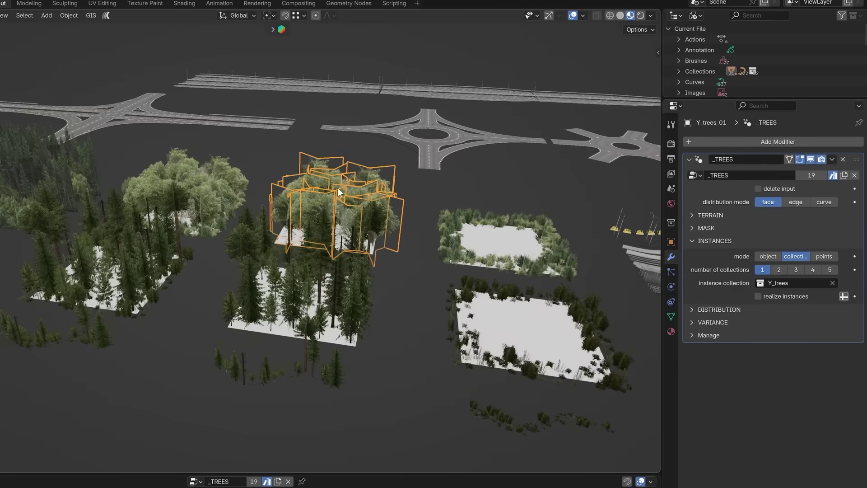
left_click(472, 407)
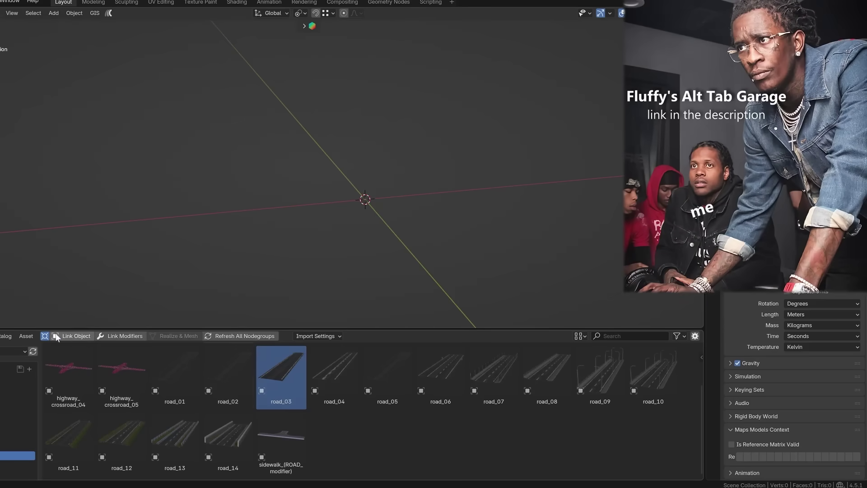
Apply the road_03 and road_13 assets to the loop and link the ASSET_TEST_C terrain
left_click(56, 337)
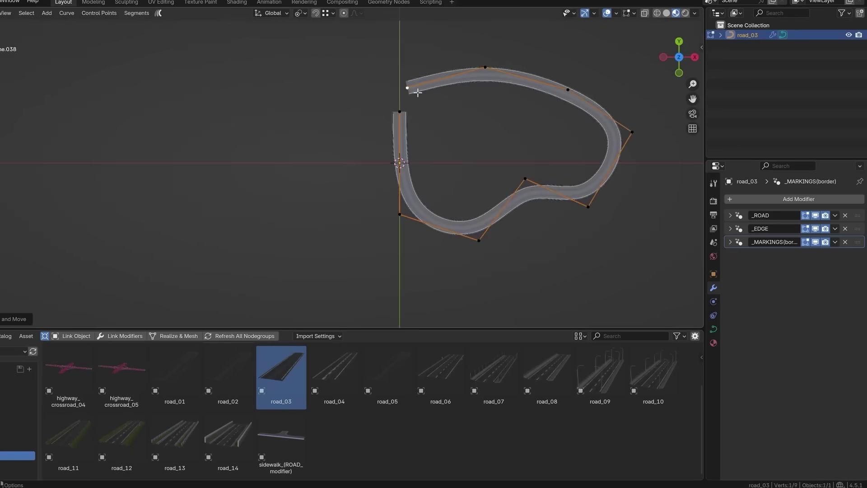
left_click(174, 430)
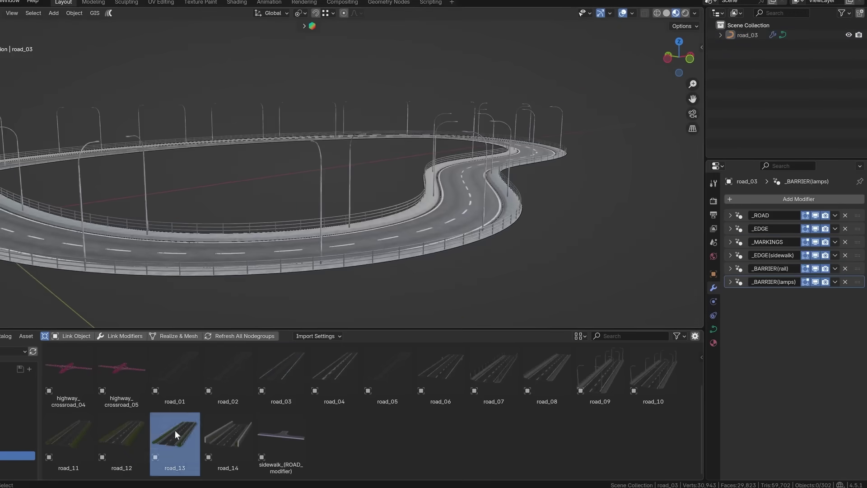
left_click_drag(175, 430, 492, 277)
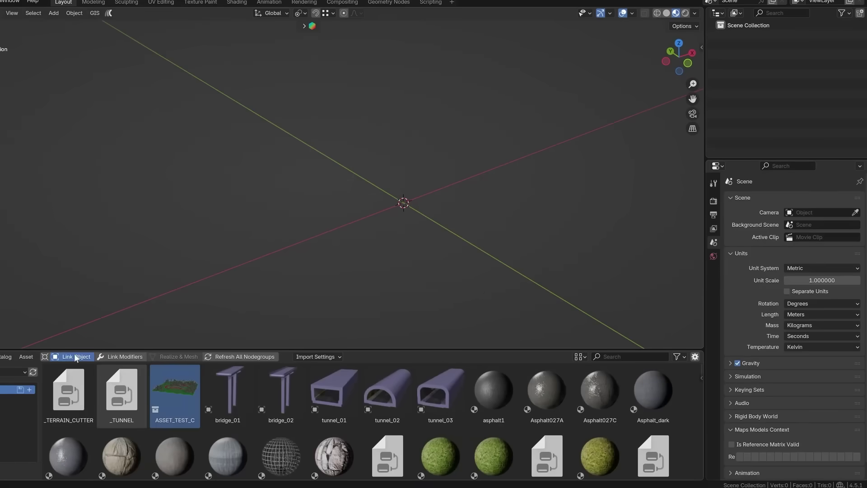
left_click(75, 356)
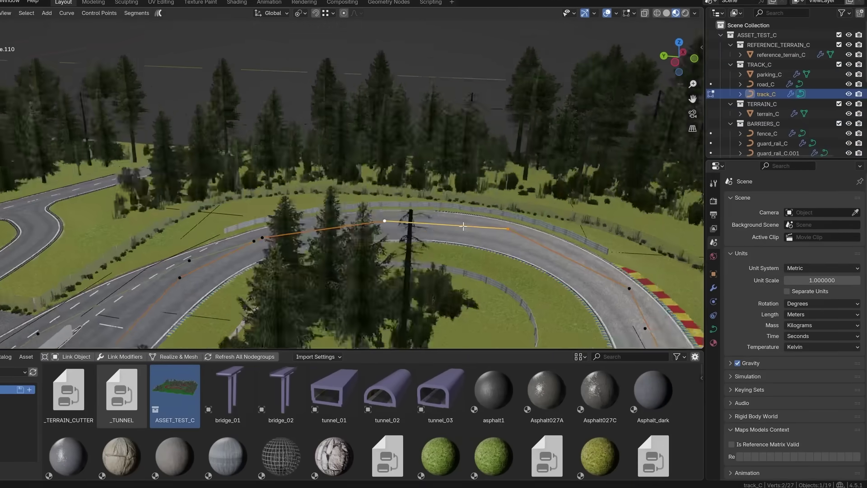
left_click_drag(731, 165, 730, 345)
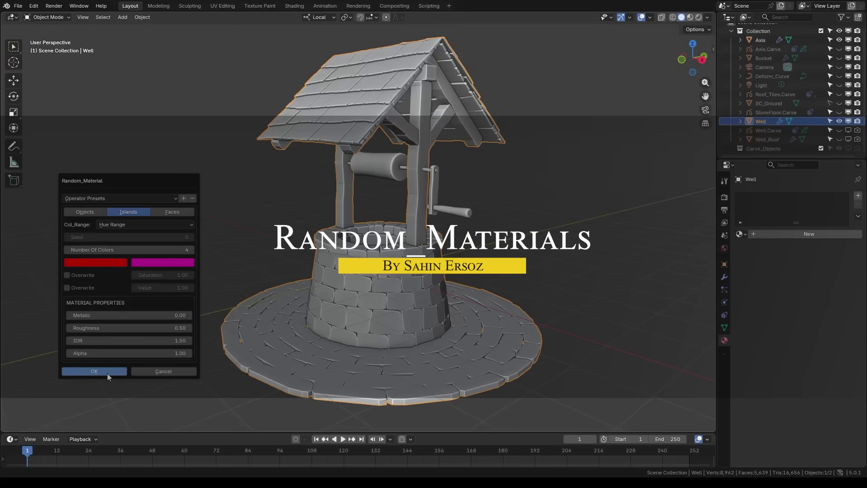
Give the well random island materials and retune both gradient range colours
left_click(94, 371)
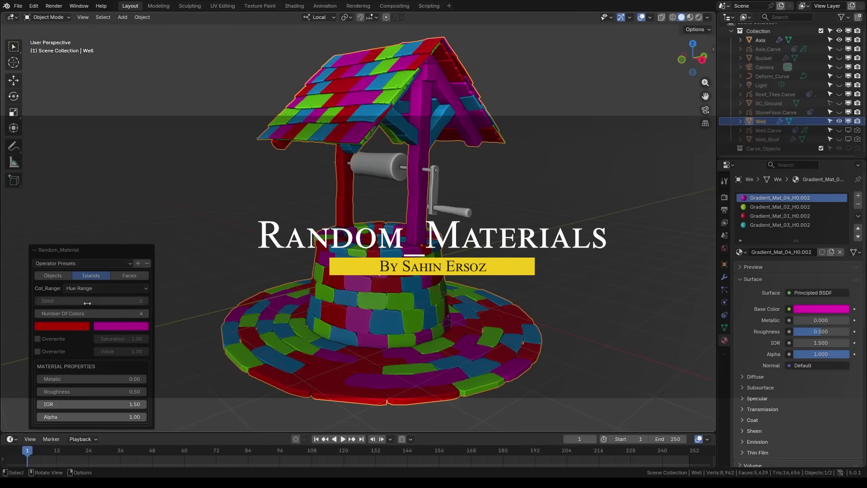
left_click(81, 326)
left_click_drag(74, 248, 49, 238)
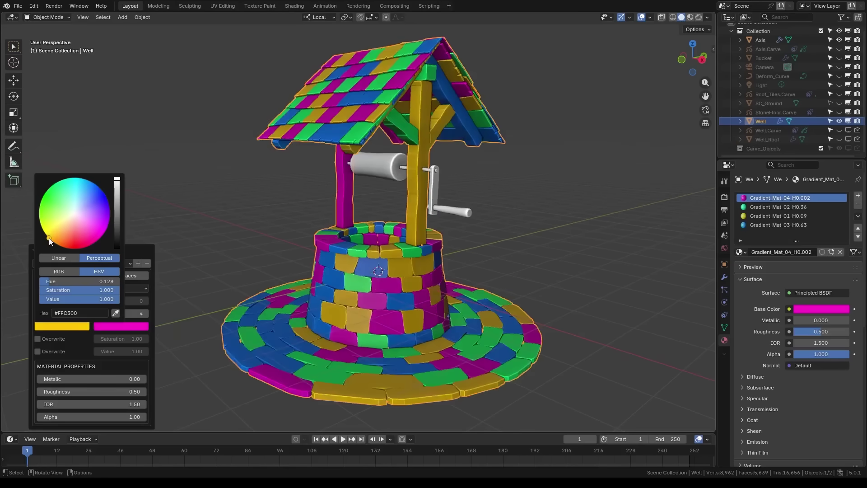
left_click(112, 326)
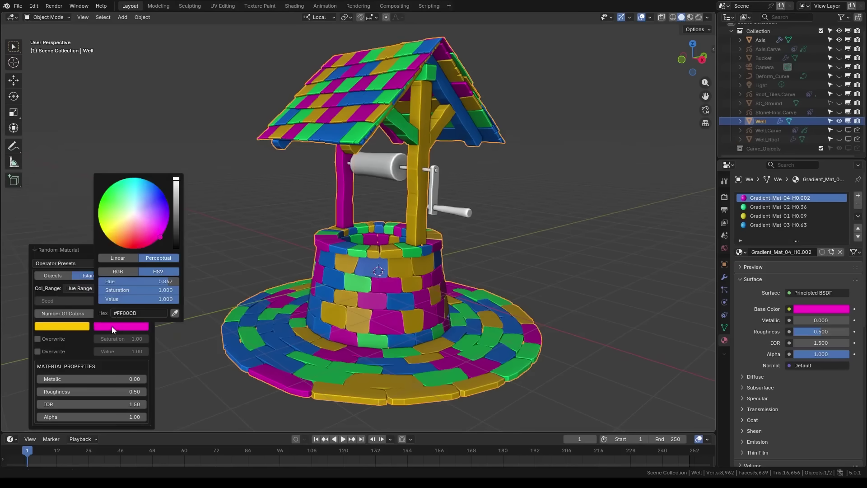
mouse_move(159, 235)
left_mouse_down()
mouse_move(169, 208)
mouse_move(169, 220)
left_mouse_up()
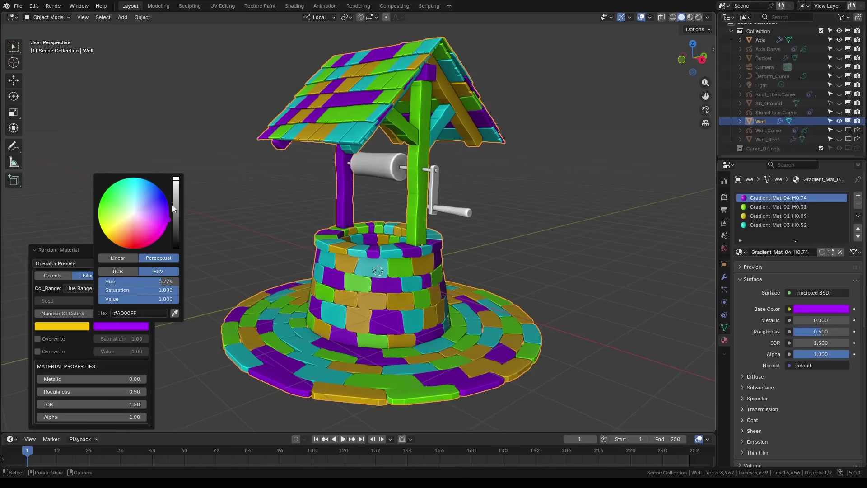
left_click_drag(158, 291, 109, 291)
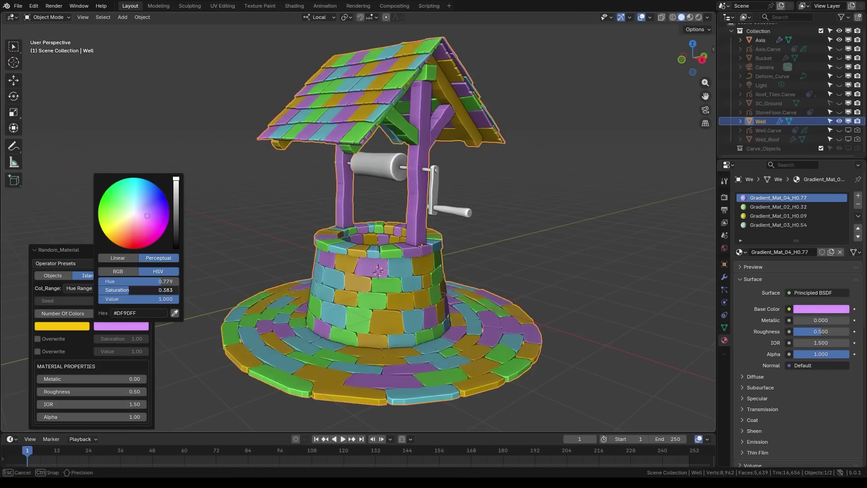
left_click(75, 326)
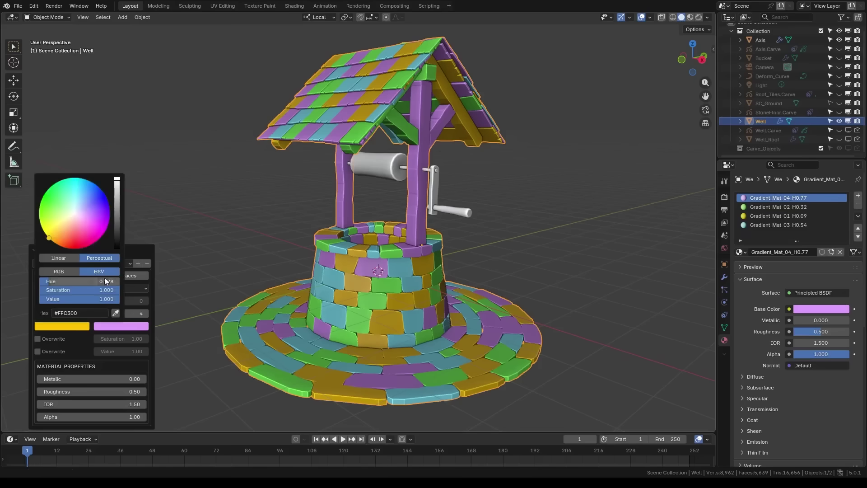
mouse_move(115, 300)
left_mouse_down()
mouse_move(86, 300)
mouse_move(120, 300)
left_mouse_up()
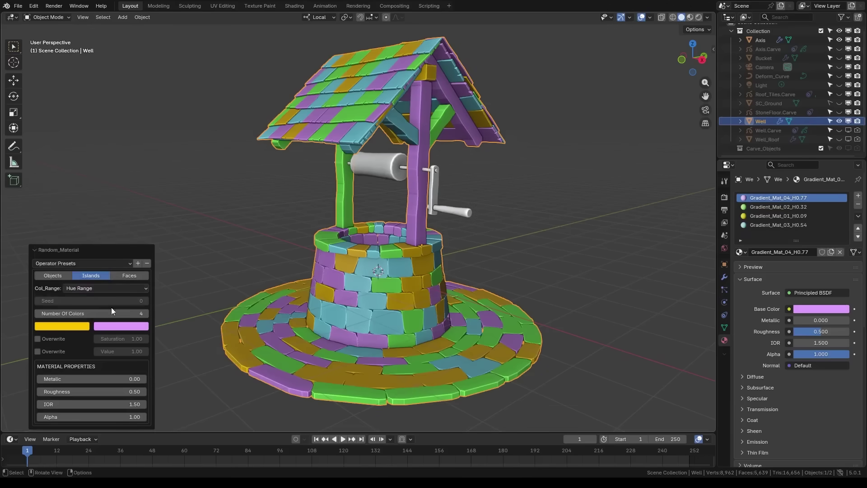
Try a custom palette with three added colours, then return to Hue Range with 29 colours
left_click(109, 289)
left_click(103, 309)
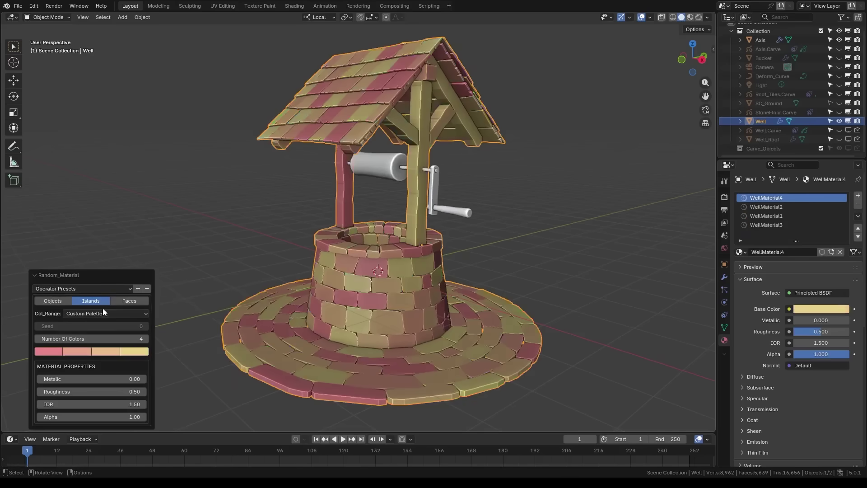
left_click(145, 338)
left_click(145, 338)
left_click(145, 338)
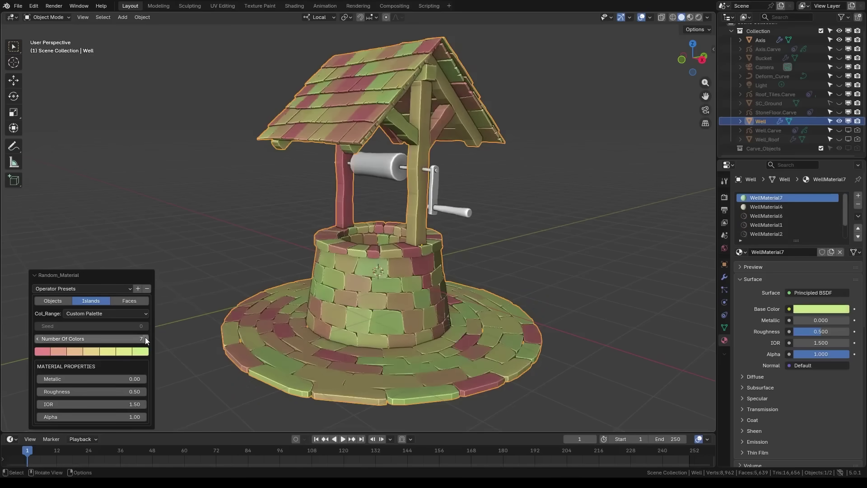
left_click(88, 313)
left_click(89, 323)
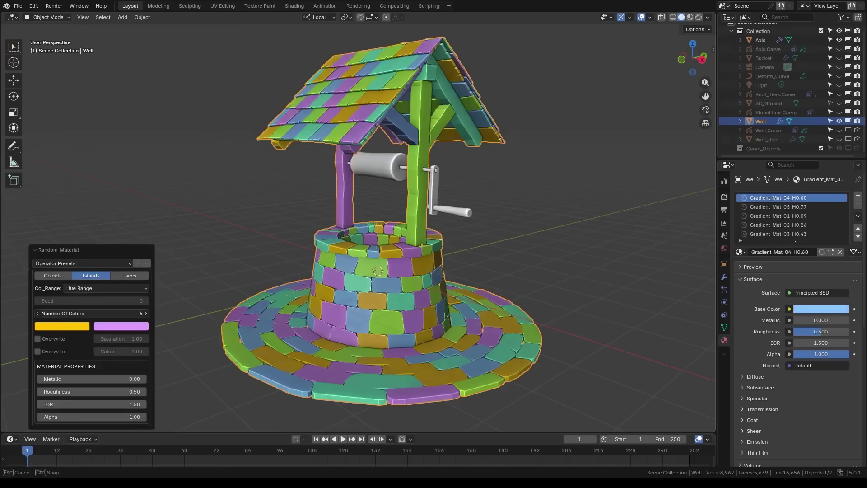
left_click_drag(90, 313, 136, 313)
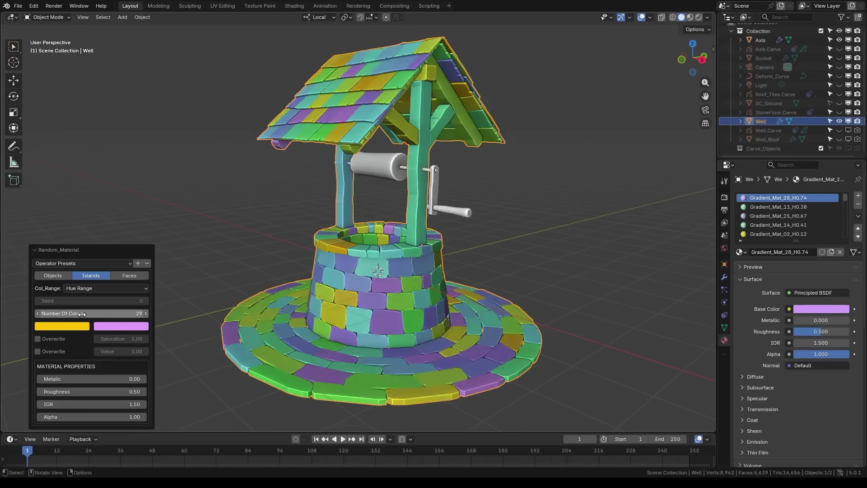
Reset the options, set 24 colours, and overwrite Value to 0.28 and Saturation to 0.64
left_click(84, 273)
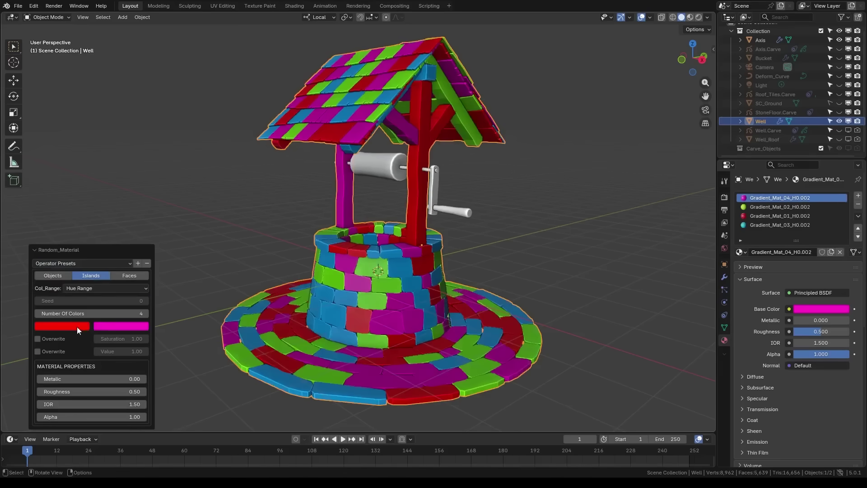
left_click_drag(80, 313, 80, 313)
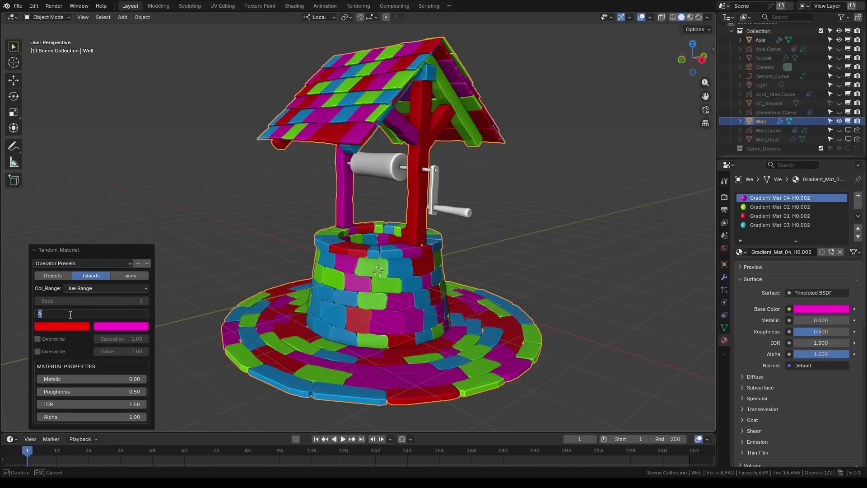
type("24")
key("Return")
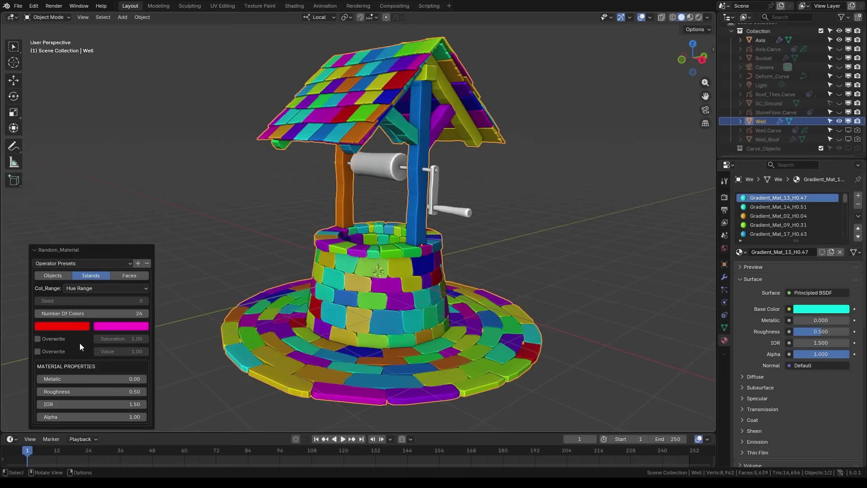
left_click(38, 352)
mouse_move(97, 352)
left_mouse_down()
mouse_move(68, 351)
mouse_move(88, 351)
left_mouse_up()
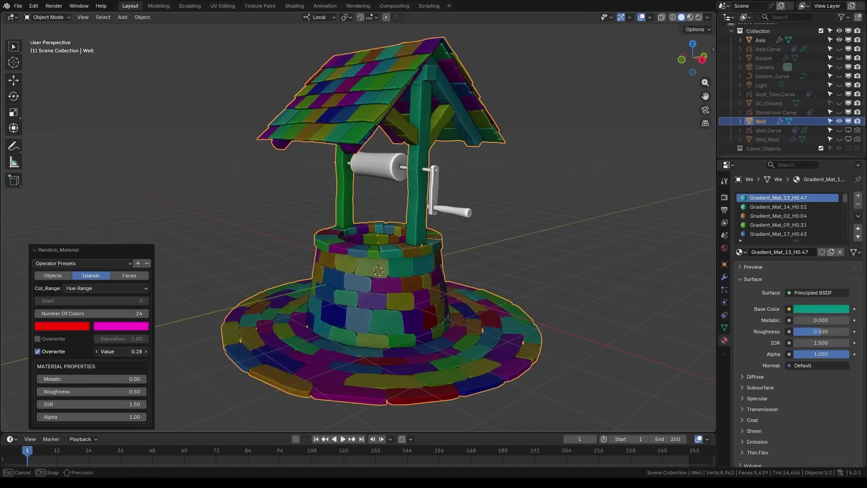
left_click(38, 339)
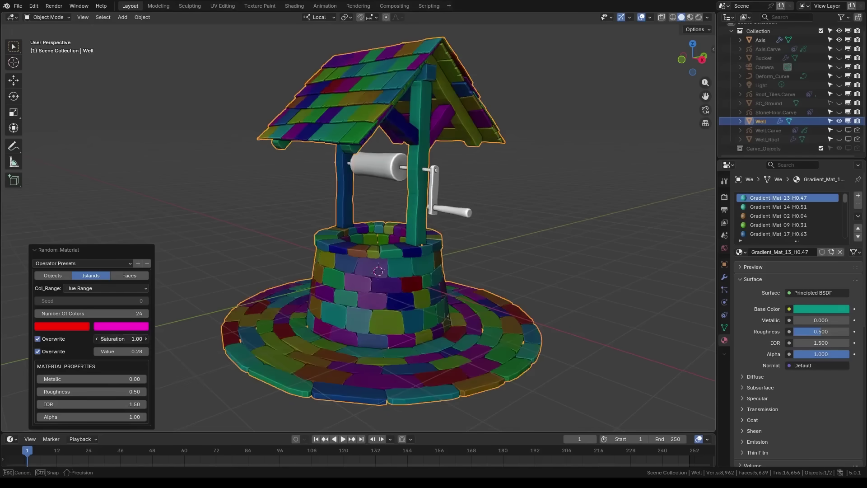
left_click_drag(121, 339, 109, 339)
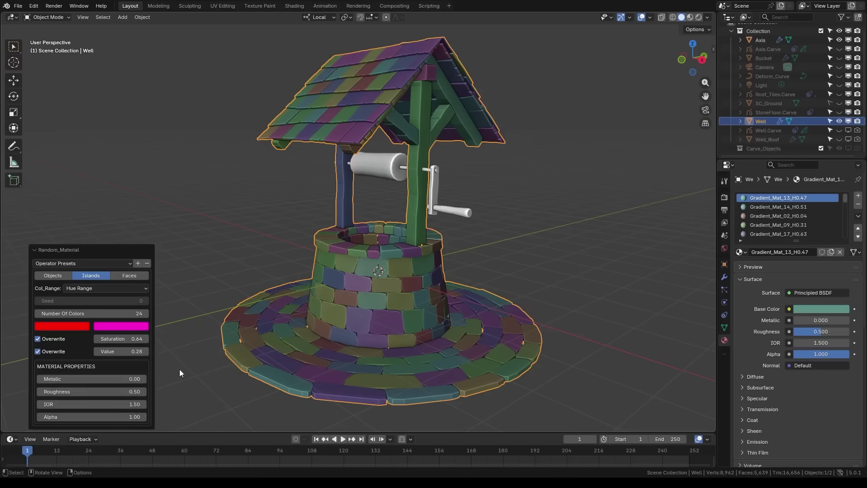
left_click(331, 308)
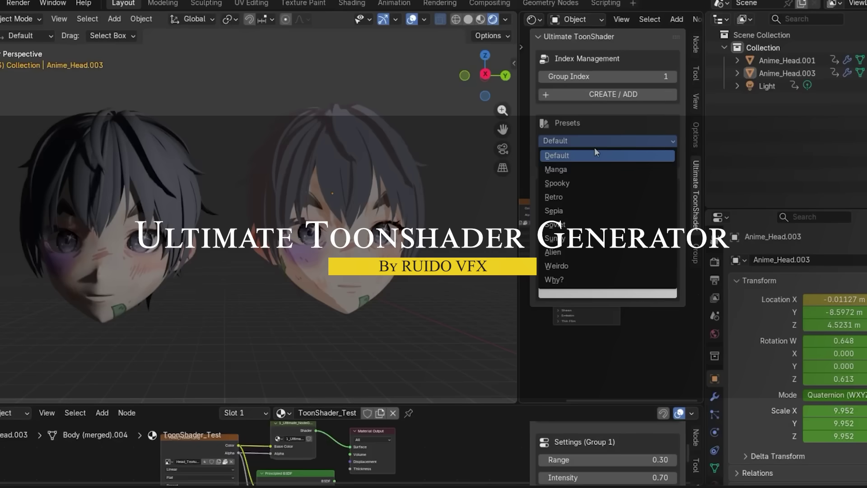
Try the Manga, Spooky, Retro and Sepia toon presets on the head
left_click(556, 169)
left_click(579, 137)
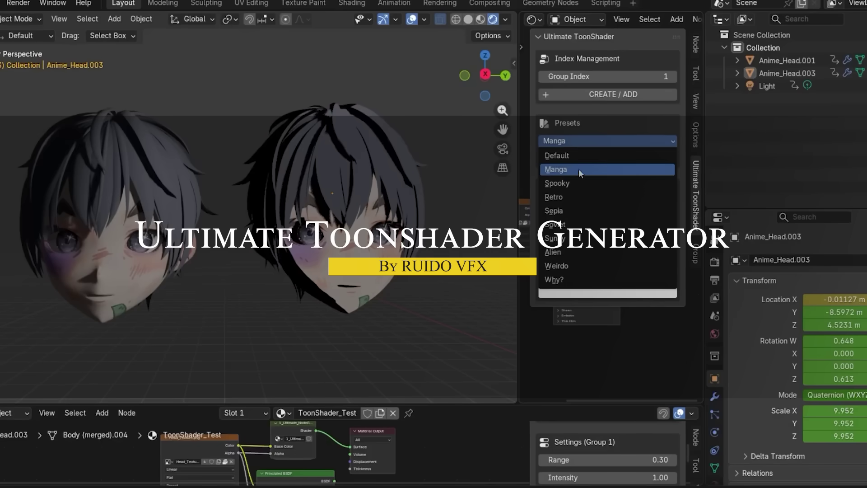
left_click(571, 183)
left_click(562, 141)
left_click(568, 197)
left_click(564, 141)
left_click(567, 210)
left_click(576, 140)
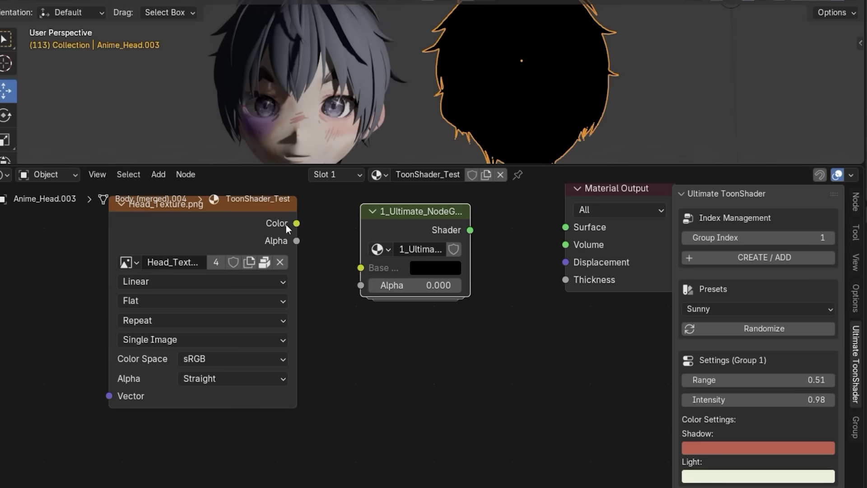
Wire the toon shader into the material output and give it a teal base colour
left_click_drag(285, 223, 351, 280)
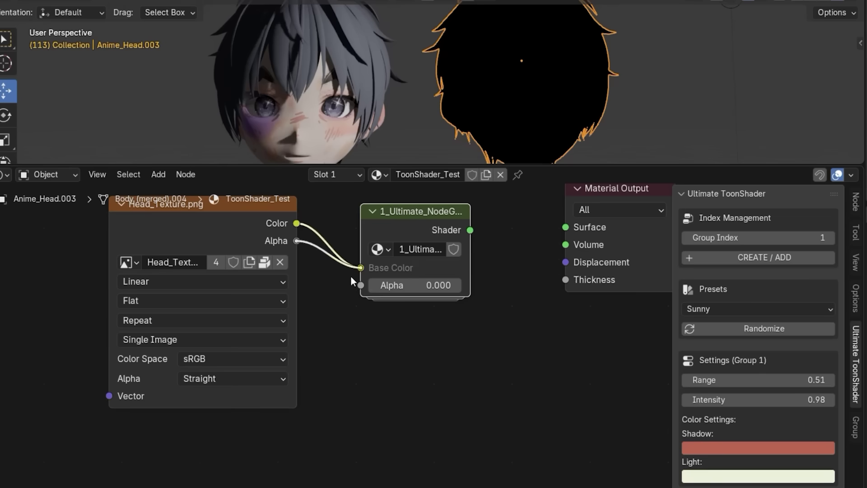
left_click(453, 249)
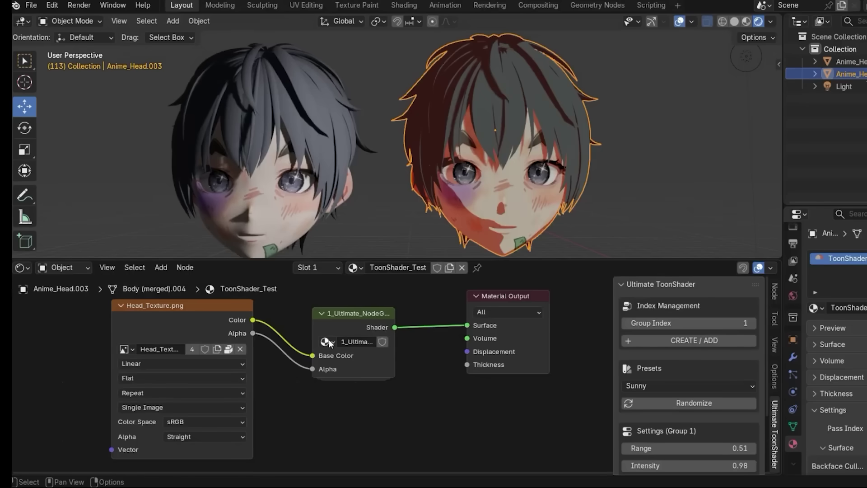
right_click_drag(328, 226, 328, 289, "ctrl")
left_click(429, 267)
left_click(398, 172)
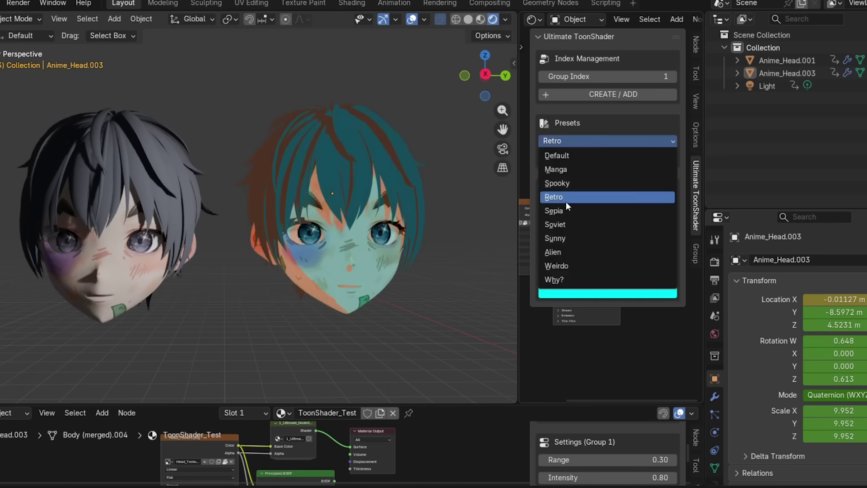
left_click(567, 197)
Cycle through the Sepia, Weirdo and Why? presets, then randomize the toon colours
left_click(575, 141)
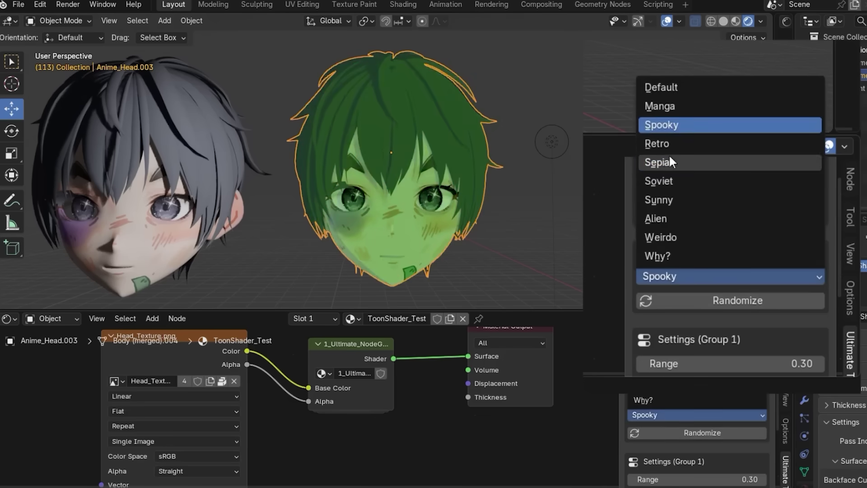
left_click(671, 162)
left_click(690, 276)
left_click(687, 237)
left_click(686, 276)
left_click(696, 256)
left_click(689, 432)
Raise toon intensity to 1.00 with an orange shadow colour and white light colour
scroll(690, 432, "down", 4)
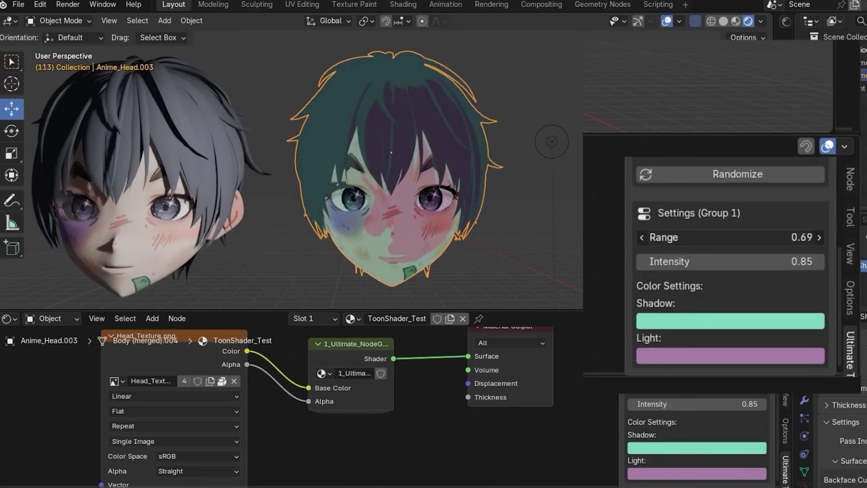
left_click_drag(697, 262, 723, 261)
left_click(731, 321)
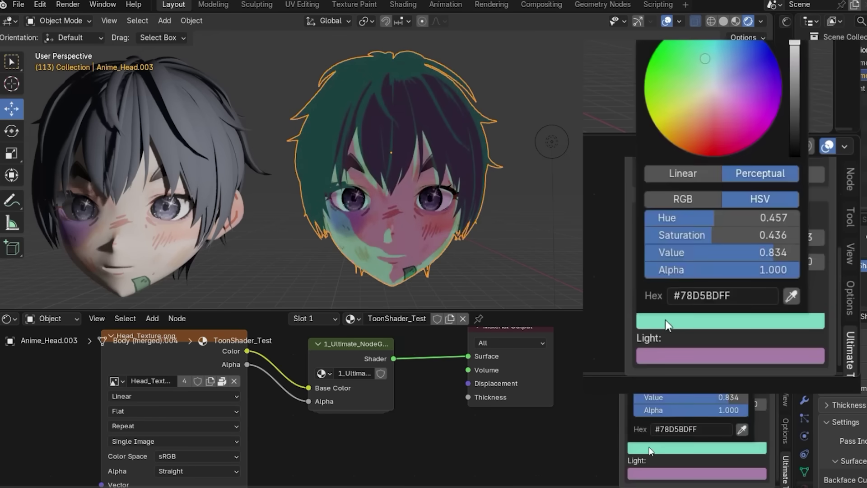
left_click(727, 131)
left_click(731, 356)
left_click_drag(795, 100, 795, 57)
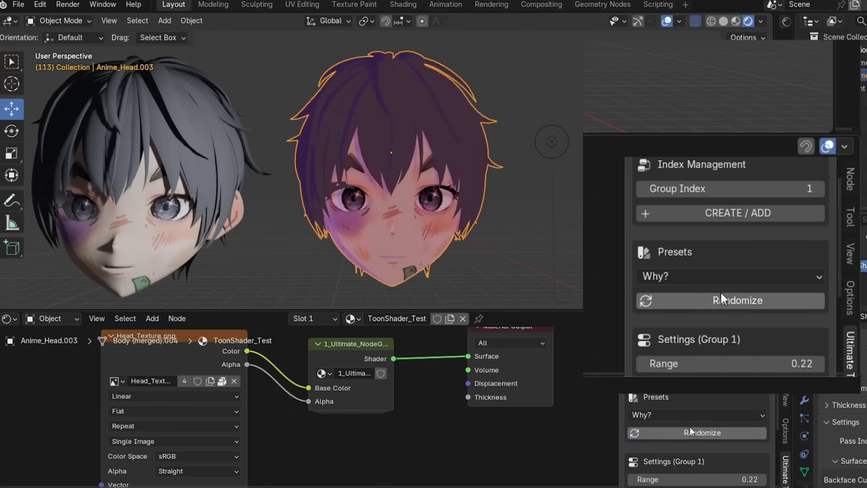
Randomize again, settle on the Sepia preset, and place the point light beside the heads
left_click(721, 293)
scroll(714, 271, "down", 5)
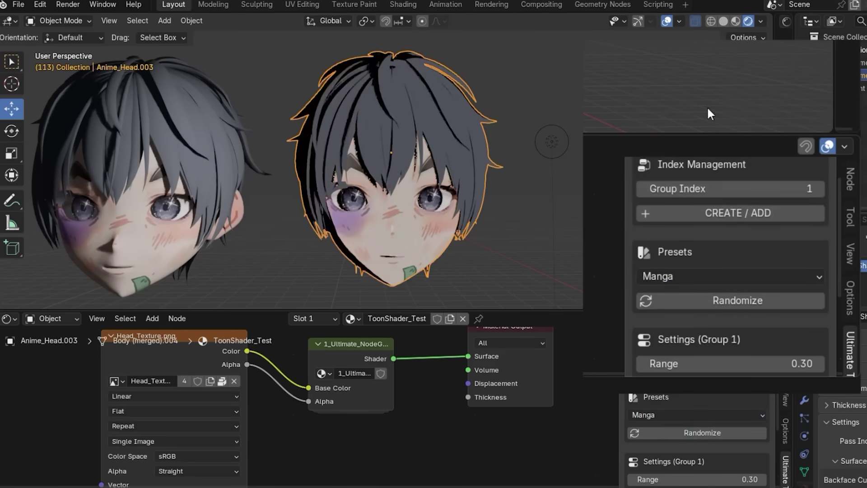
left_click(727, 277)
left_click(677, 164)
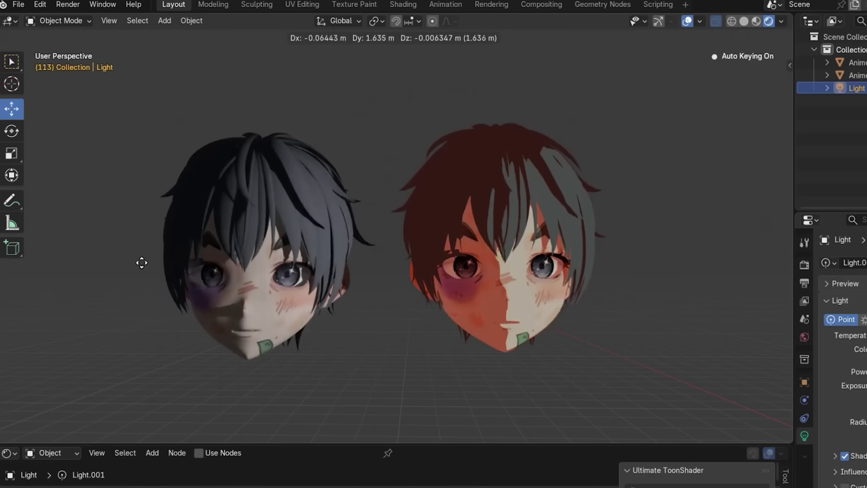
left_click(598, 240)
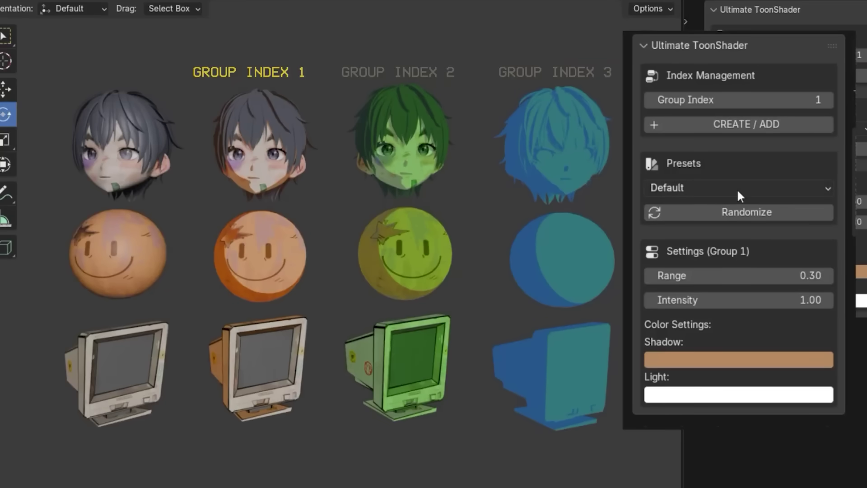
Apply the Manga then Spooky preset to group 1 and darken its green shadow colour
left_click(736, 188)
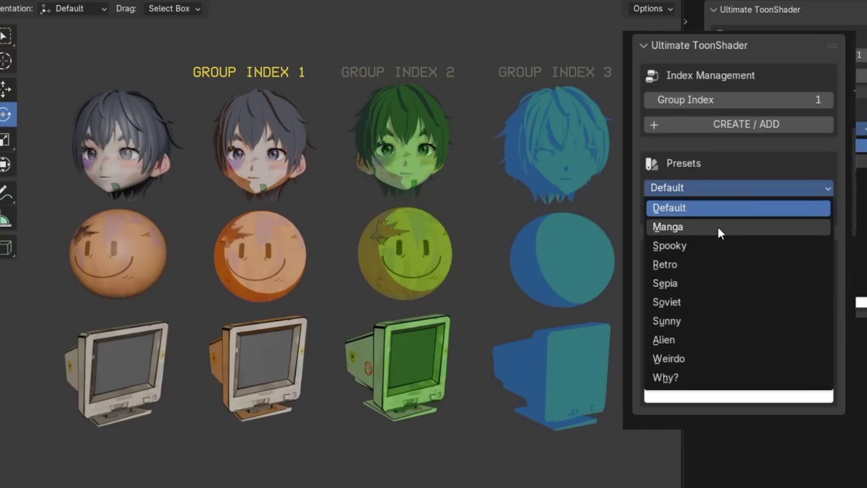
left_click(723, 227)
left_click(714, 190)
left_click(753, 248)
left_click(719, 360)
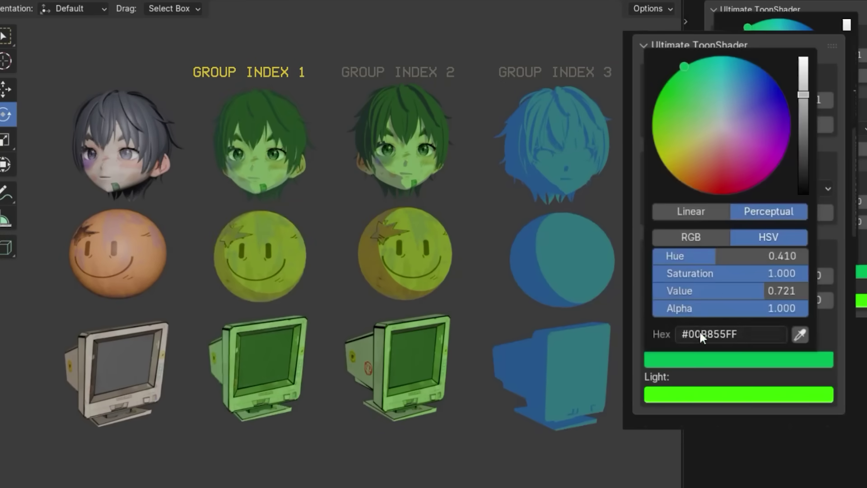
left_click_drag(804, 94, 804, 133)
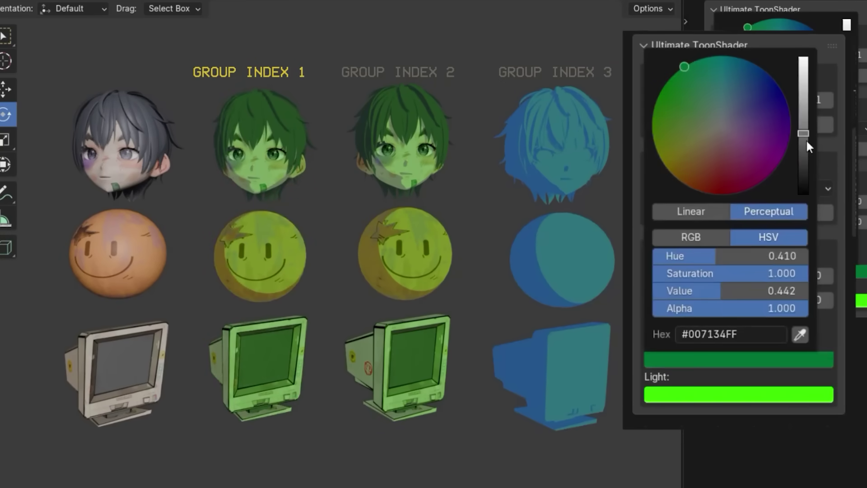
Switch to toon shader group 2 and randomize its colours three times
left_click(827, 94)
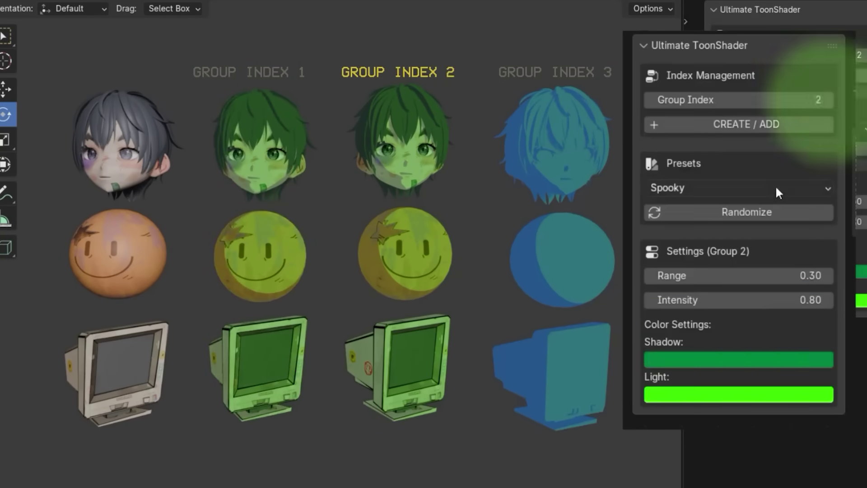
left_click(742, 209)
left_click(734, 210)
left_click(733, 210)
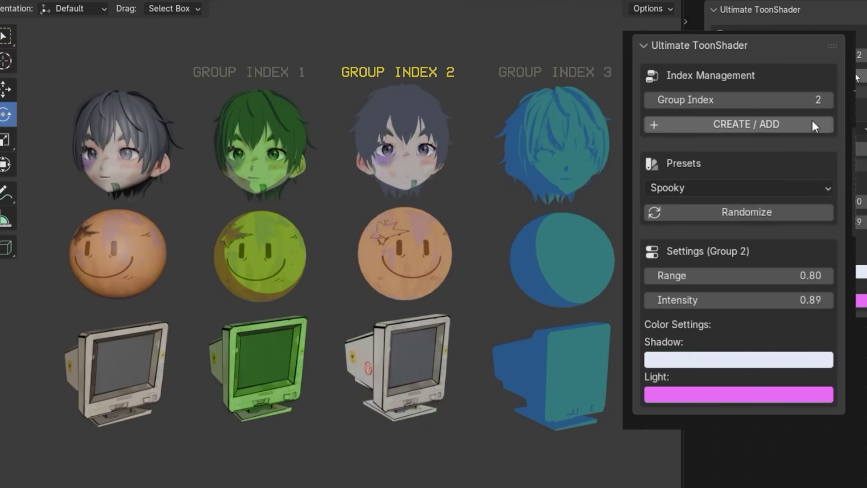
Change group 3's shadow and light colours
left_click(826, 103)
left_click(724, 357)
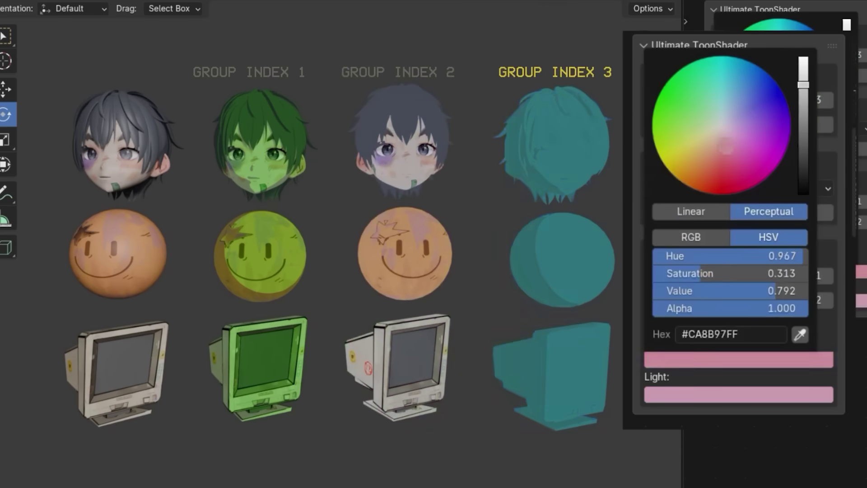
left_click_drag(719, 166, 708, 193)
left_click(668, 394)
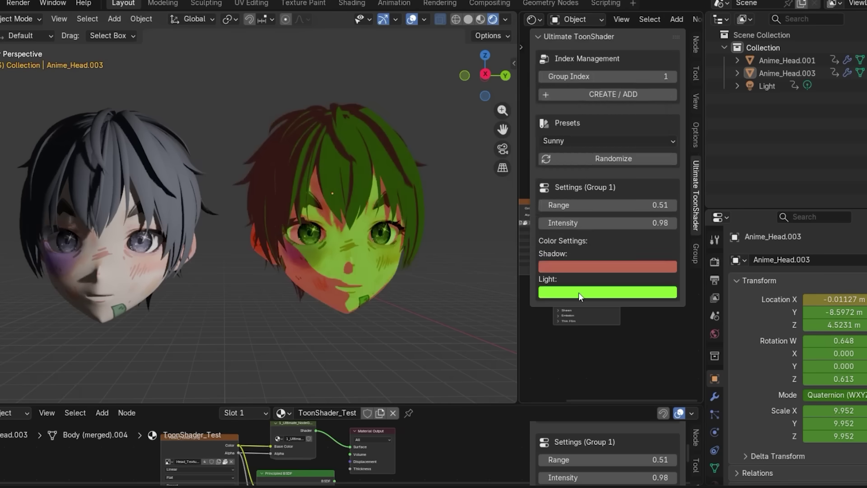
left_click(579, 292)
Keep EEVEE as the render engine and view the heads in Rendered shading
left_click(712, 261)
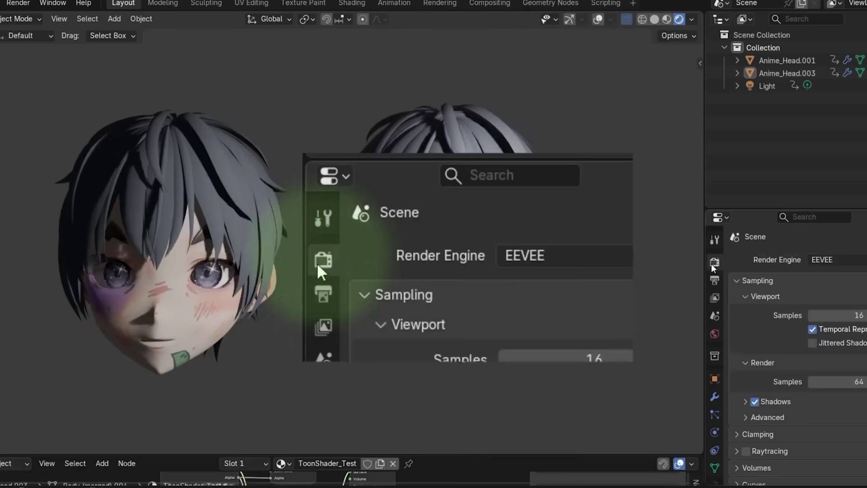
left_click(823, 264)
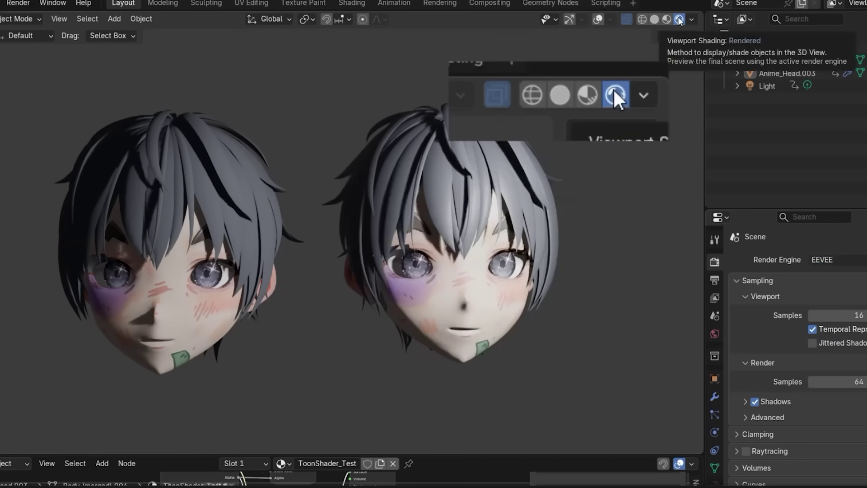
left_click(612, 89)
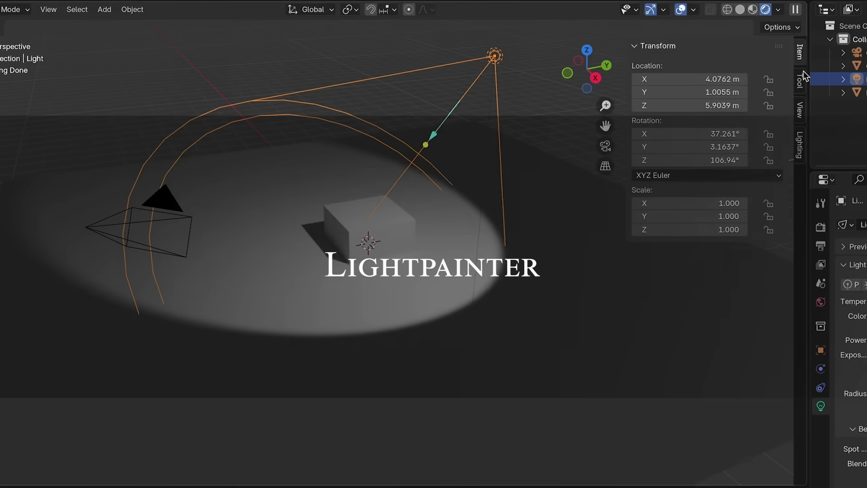
Set up a fresh light texture and paint white and light-green strokes around the cube
left_click(800, 144)
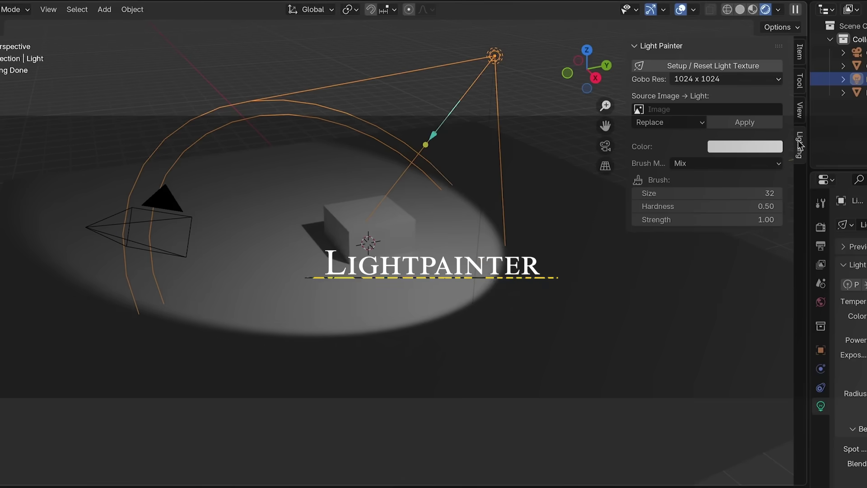
left_click(757, 66)
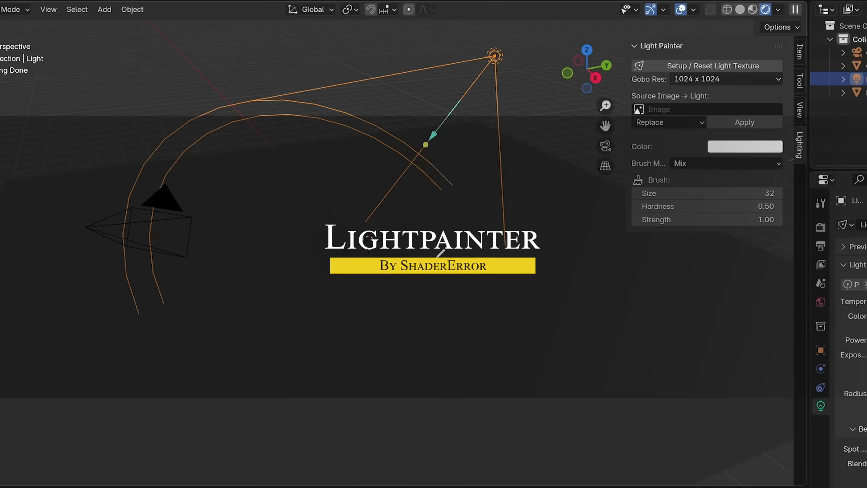
left_click_drag(492, 246, 294, 270)
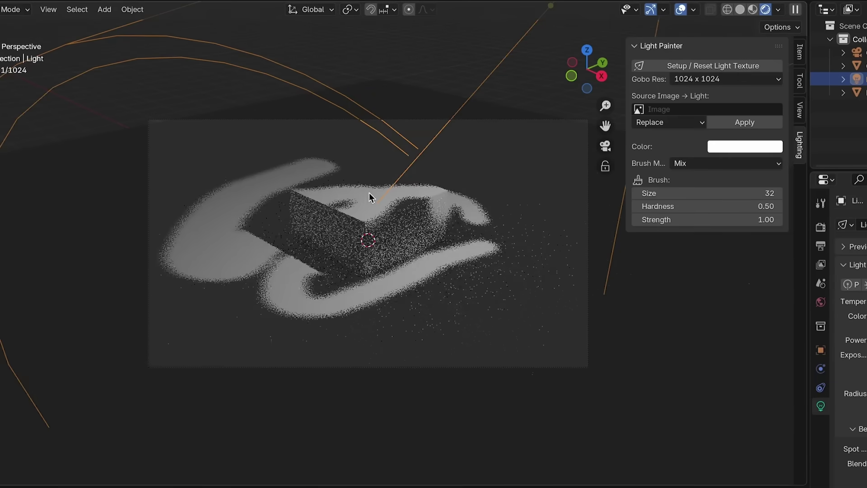
left_click(745, 146)
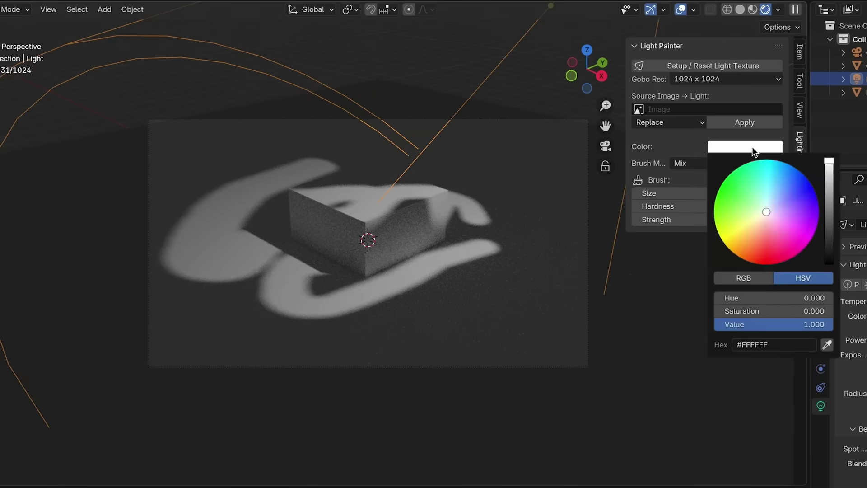
left_click(751, 183)
mouse_move(492, 269)
left_mouse_down()
mouse_move(429, 319)
mouse_move(272, 333)
left_mouse_up()
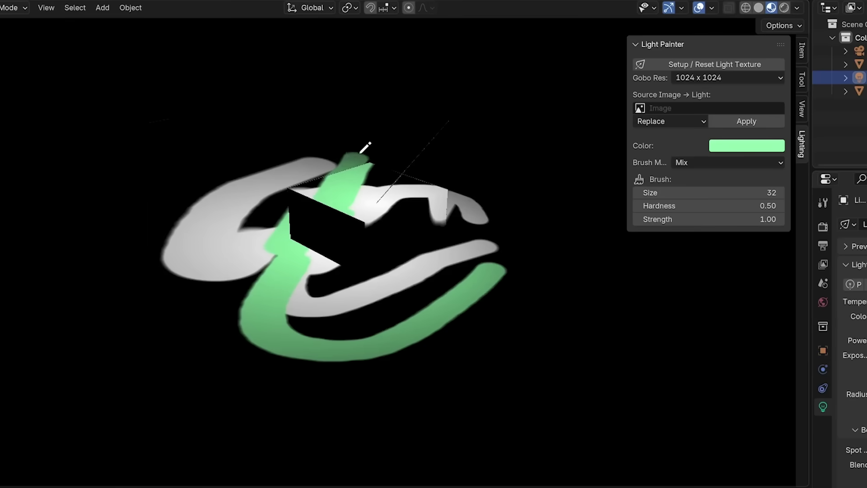
mouse_move(366, 145)
left_mouse_down()
mouse_move(403, 141)
mouse_move(426, 161)
left_mouse_up()
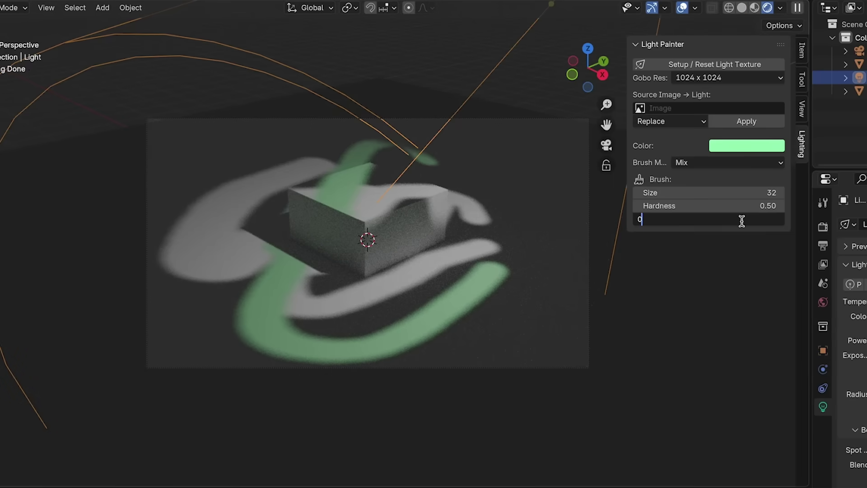
Paint blue light strokes at the upper left and across the lower strokes
left_click(746, 146)
left_click(779, 185)
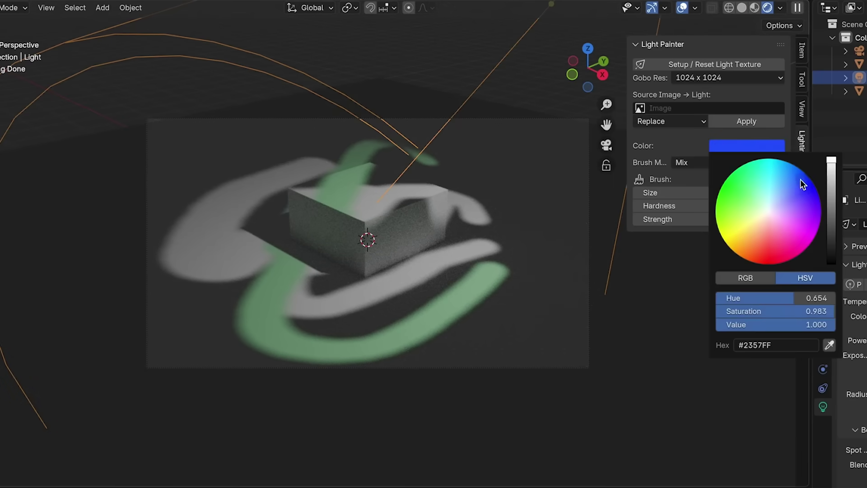
mouse_move(188, 185)
left_mouse_down()
mouse_move(229, 168)
mouse_move(185, 227)
mouse_move(252, 219)
mouse_move(255, 278)
left_mouse_up()
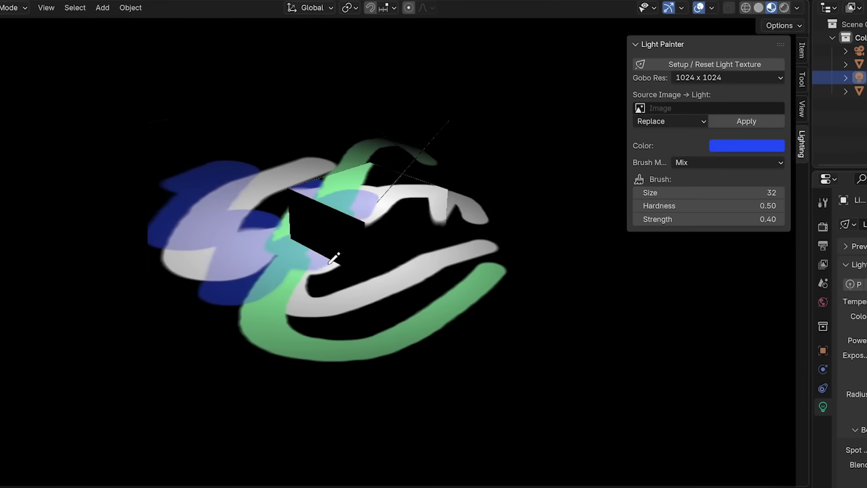
mouse_move(330, 269)
left_mouse_down()
mouse_move(316, 320)
mouse_move(459, 267)
mouse_move(503, 188)
left_mouse_up()
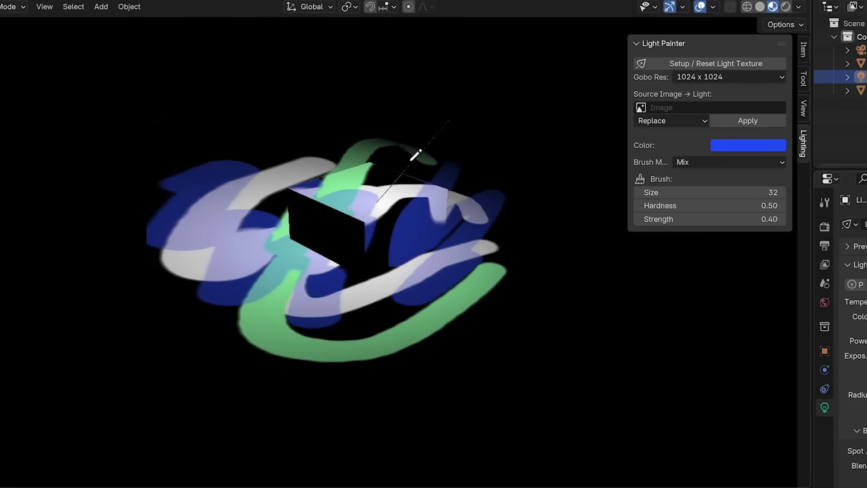
left_click_drag(397, 162, 396, 165)
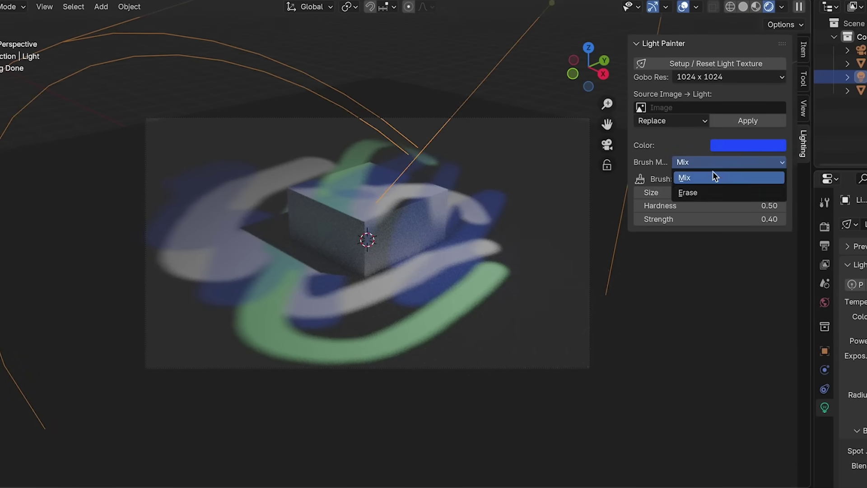
Raise the brush strength to full and erase most of the painted colours
mouse_move(472, 251)
left_mouse_down()
mouse_move(407, 287)
mouse_move(488, 228)
left_mouse_up()
left_click(712, 220)
left_click_drag(446, 291, 343, 344)
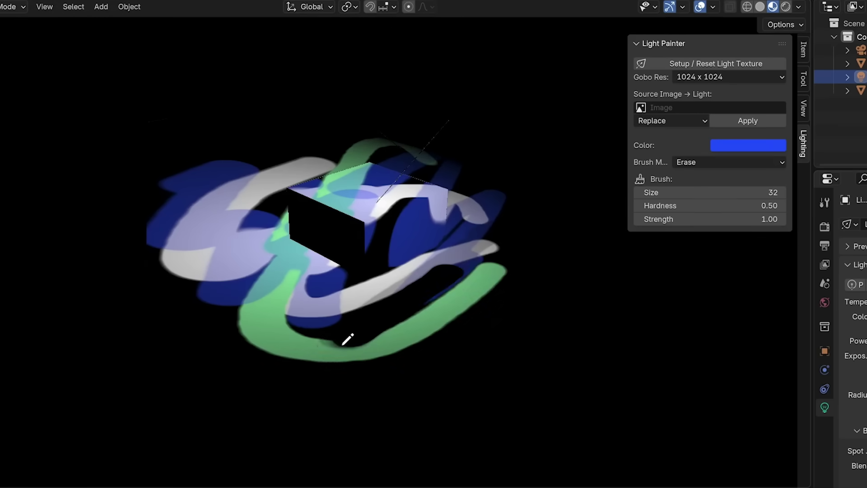
mouse_move(504, 199)
left_mouse_down()
mouse_move(441, 152)
mouse_move(364, 117)
mouse_move(161, 283)
mouse_move(284, 313)
mouse_move(296, 268)
mouse_move(419, 299)
left_mouse_up()
Undo the painting and project leaf.png through the light as the gobo
key("ctrl+z")
key("ctrl+z")
key("ctrl+z")
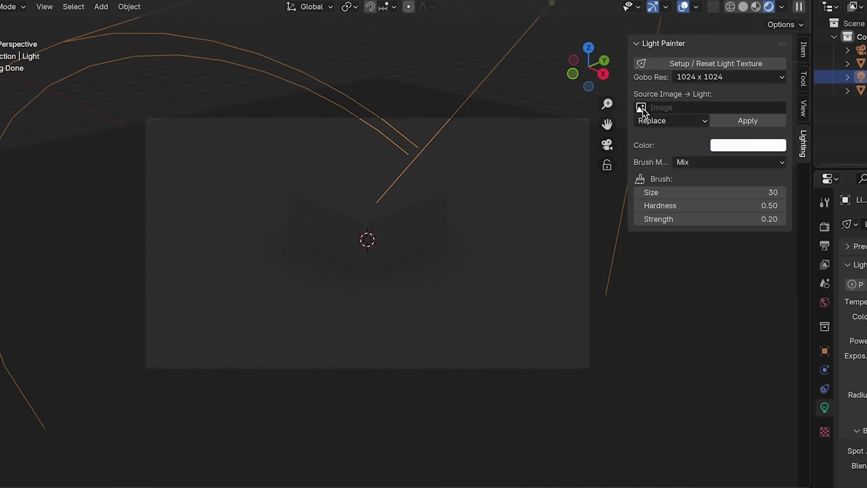
left_click(641, 108)
left_click(666, 155)
left_click(747, 121)
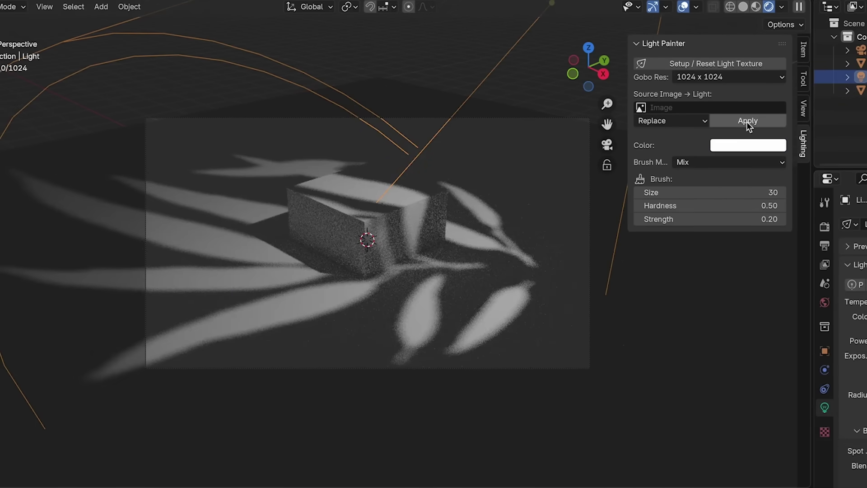
Switch the brush to Erase and remove parts of the leaf shadows
left_click(720, 163)
left_click(708, 192)
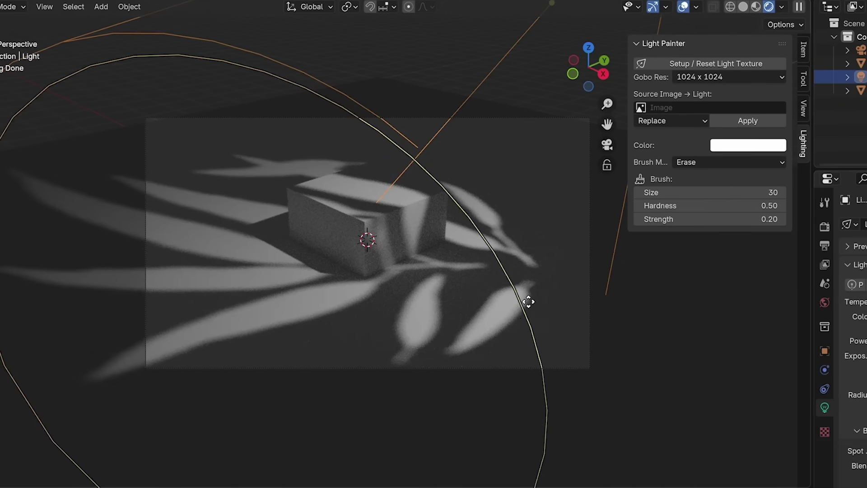
left_click_drag(528, 302, 475, 329)
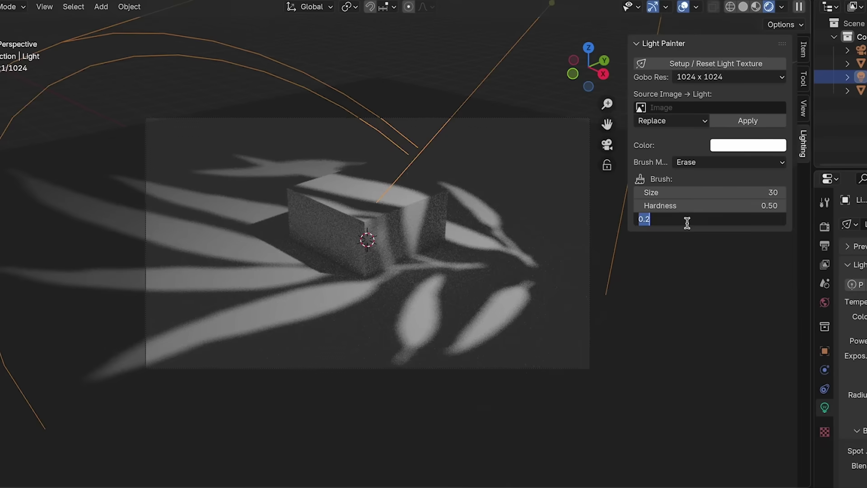
left_click_drag(513, 303, 475, 334)
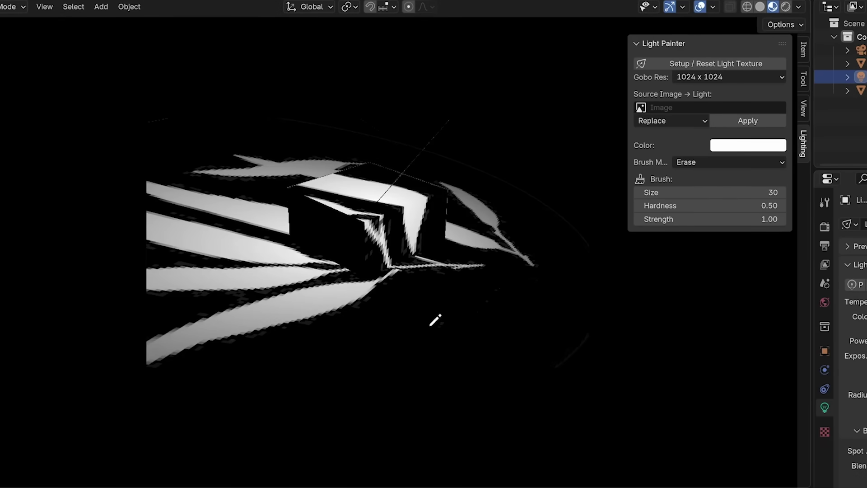
left_click_drag(495, 288, 474, 306)
Paint green and blue light strokes across the gobo texture
left_click(756, 150)
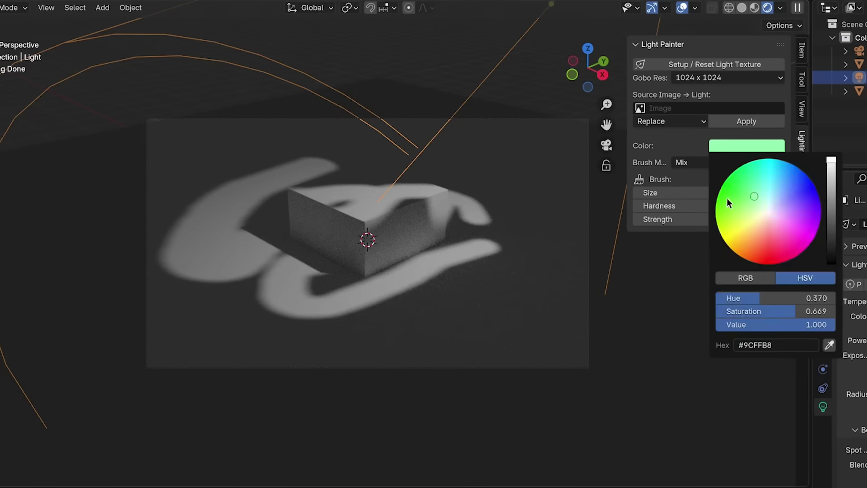
left_click_drag(482, 280, 482, 280)
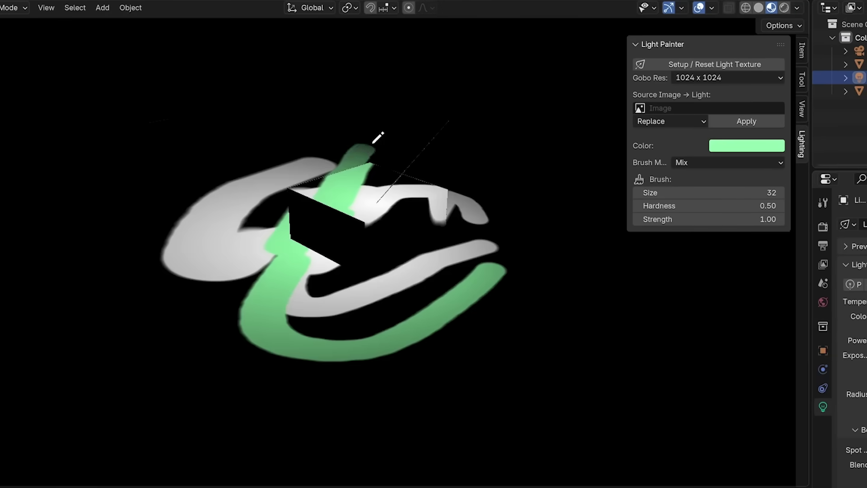
left_click_drag(384, 136, 434, 159)
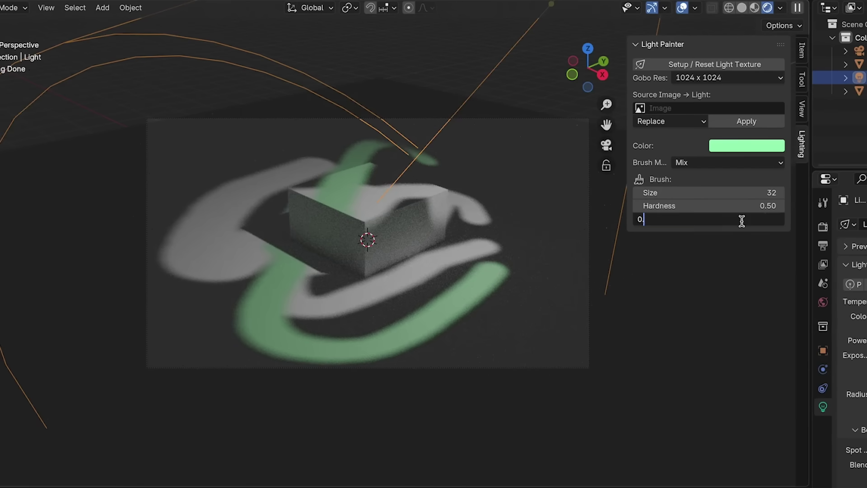
left_click(744, 142)
left_click(784, 183)
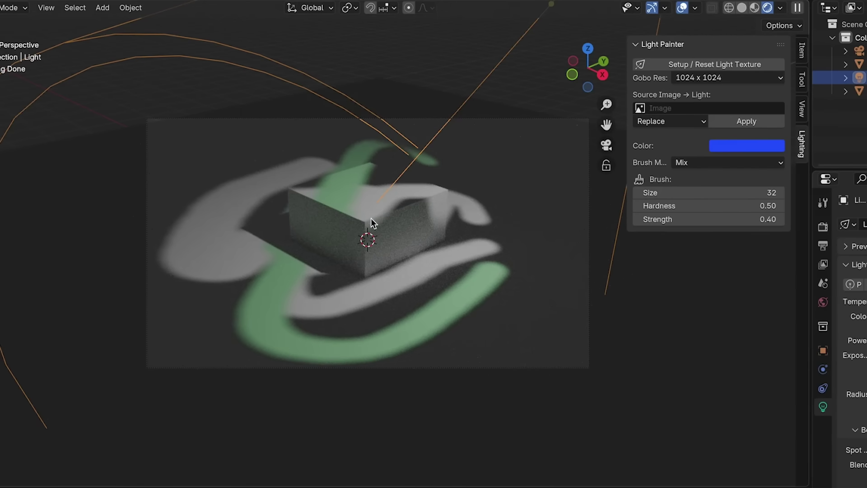
mouse_move(201, 177)
left_mouse_down()
mouse_move(235, 169)
mouse_move(224, 227)
mouse_move(243, 251)
mouse_move(315, 212)
left_mouse_up()
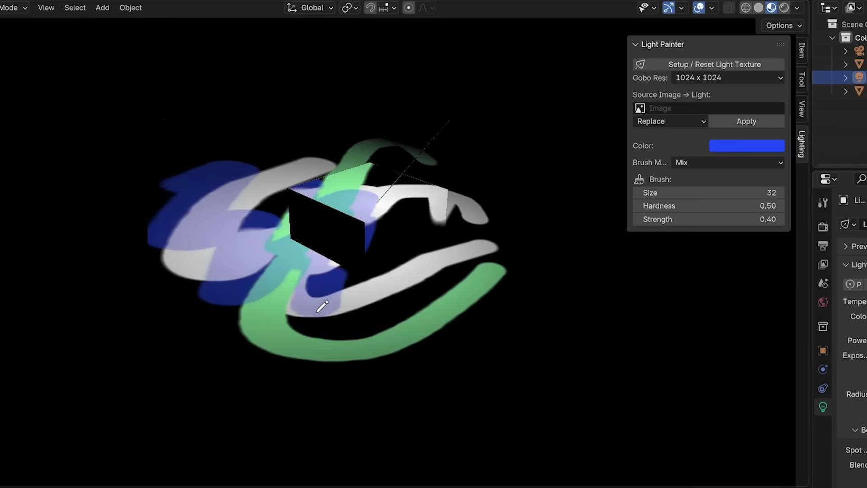
left_click_drag(318, 312, 321, 313)
left_click_drag(490, 201, 410, 233)
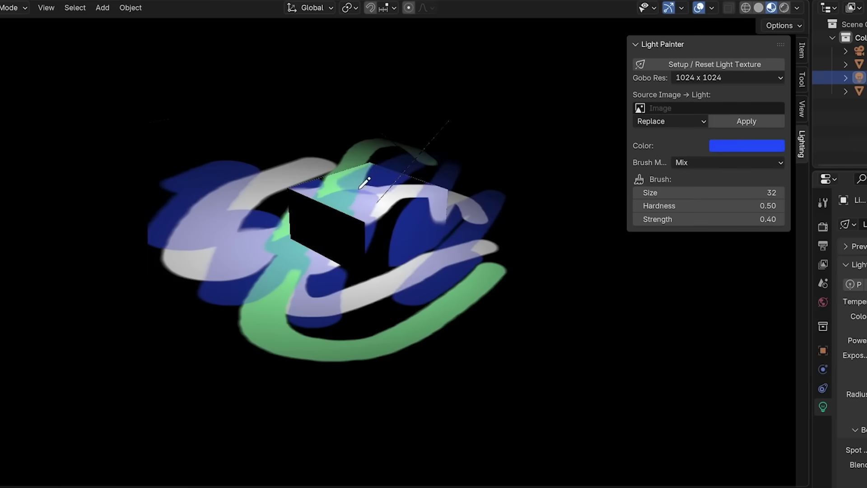
left_click_drag(364, 183, 367, 186)
Set the light-painting brush mode back to Erase
left_click(711, 165)
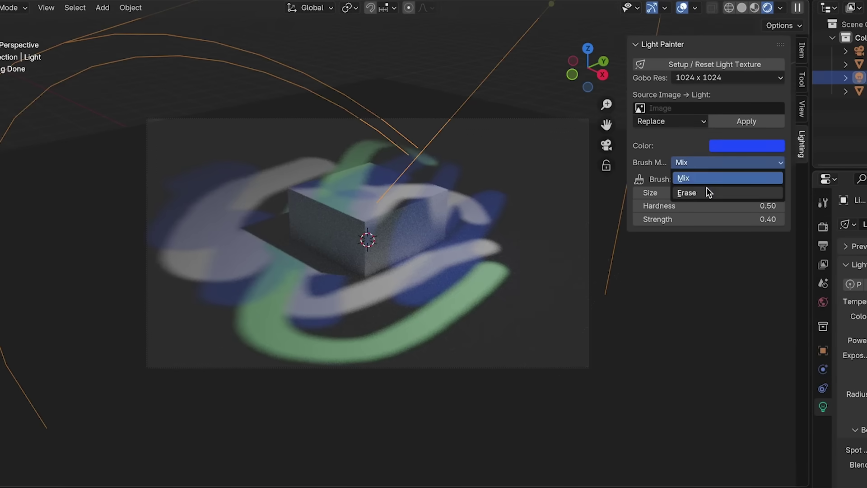
left_click(706, 191)
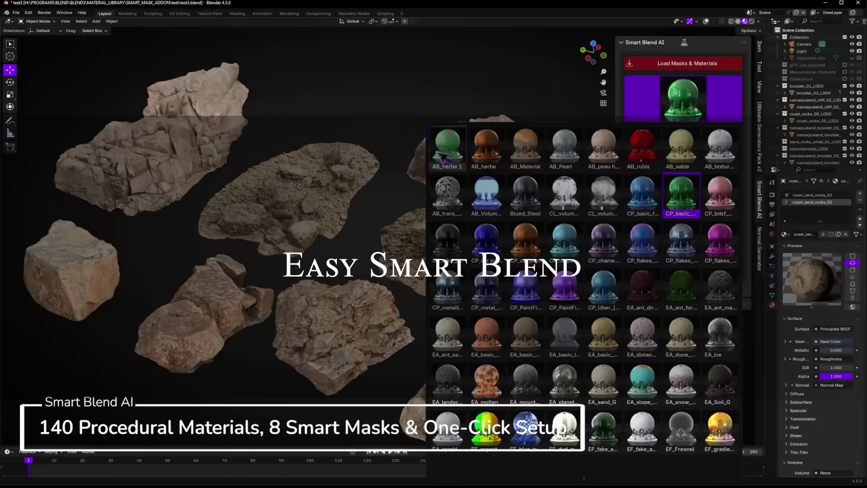
scroll(583, 289, "down", 10)
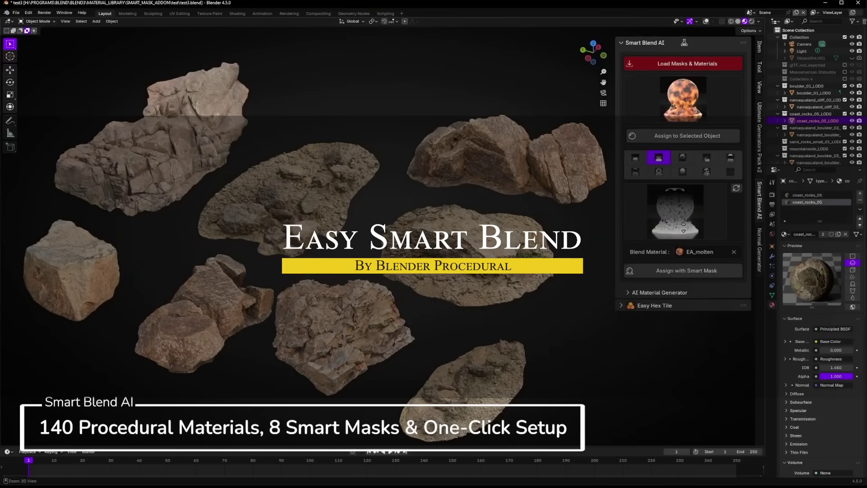
Blend EA_snow onto the upper-right rocks using the first smart mask pattern
left_click(635, 158)
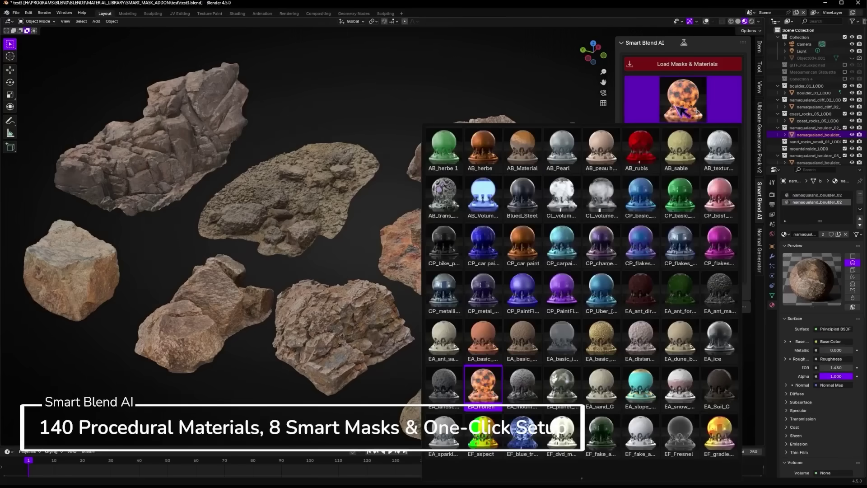
left_click(682, 104)
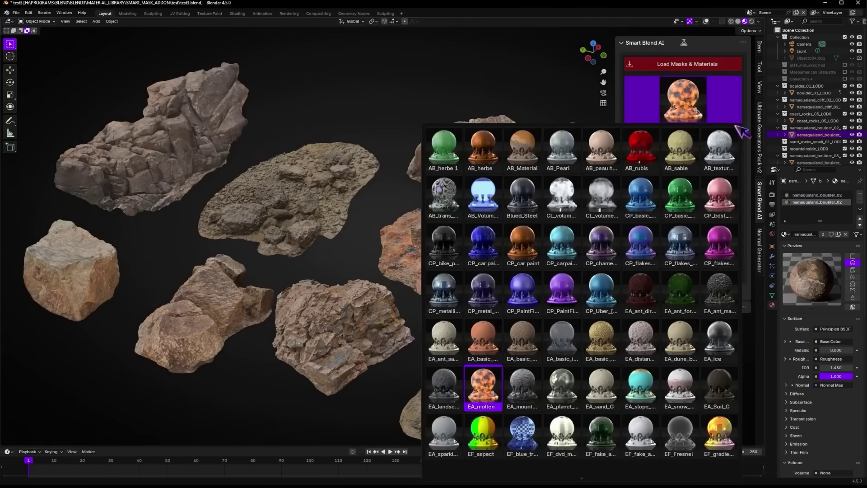
left_click(677, 387)
left_click(730, 158)
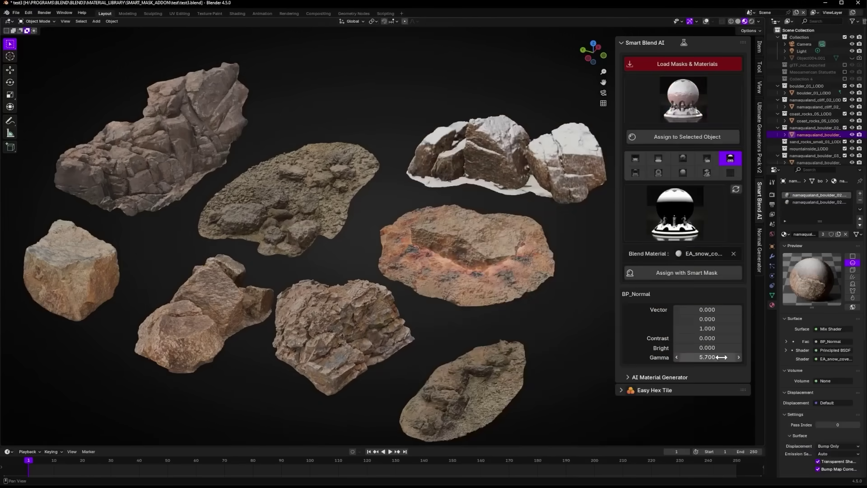
Tune the mask gamma, noise scale and height to reduce the snow coverage
left_click_drag(708, 357, 727, 356)
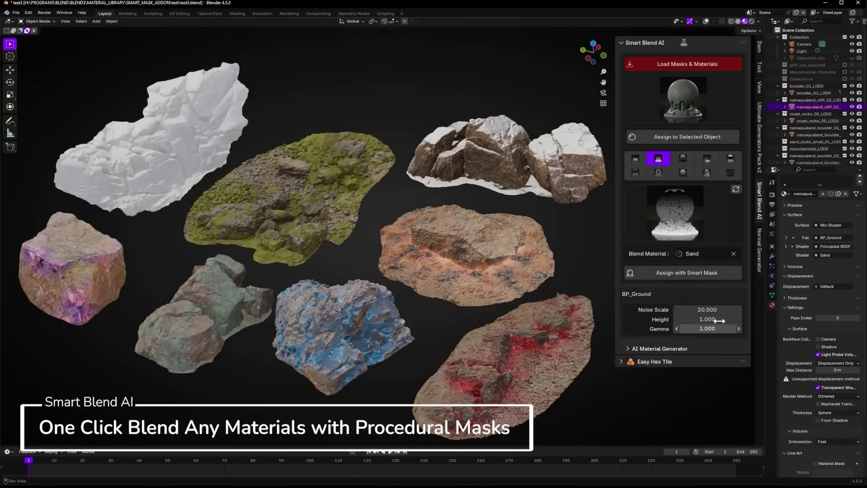
mouse_move(720, 320)
left_mouse_down()
mouse_move(736, 325)
mouse_move(723, 309)
left_mouse_up()
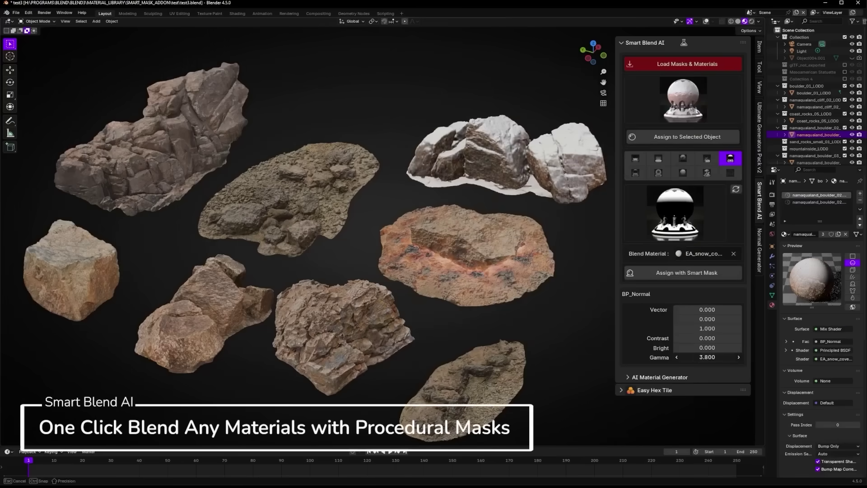
left_click_drag(707, 357, 696, 357)
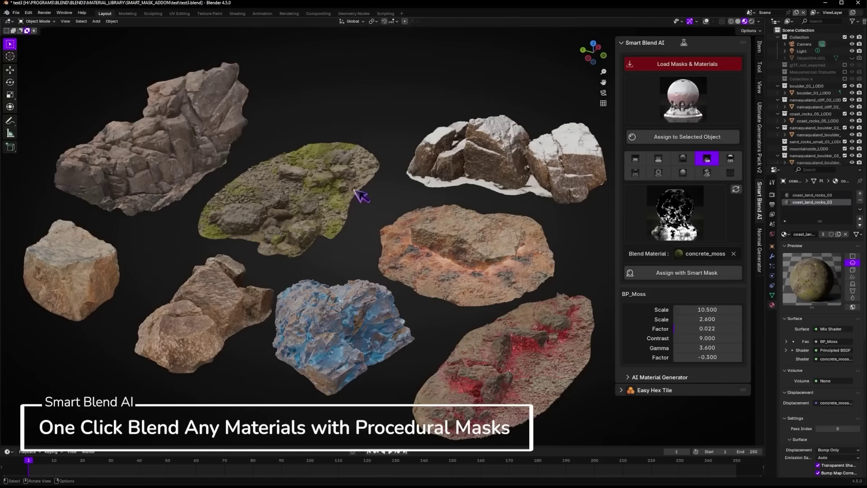
Scale up the moss-covered rock
key("s")
left_click(655, 295)
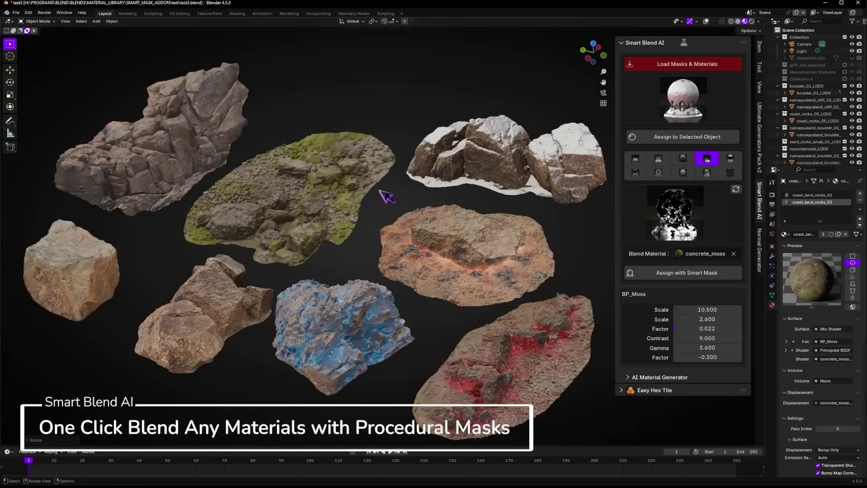
scroll(823, 396, "down", 3)
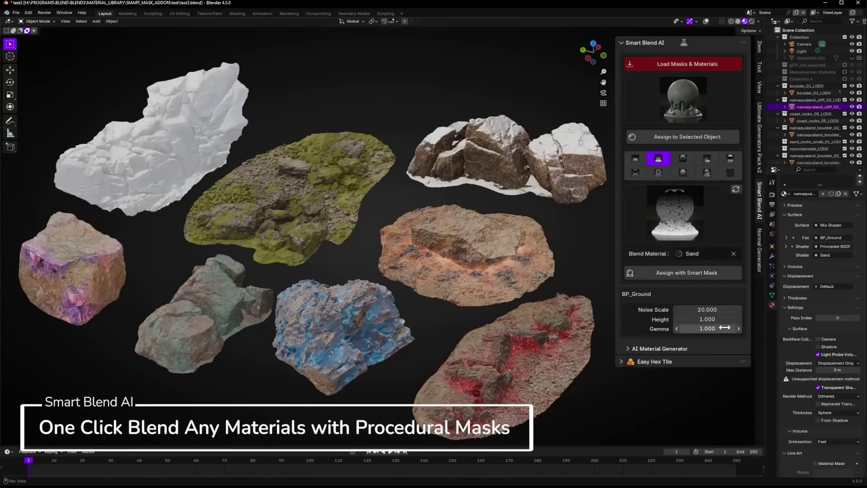
left_click_drag(719, 320, 726, 324)
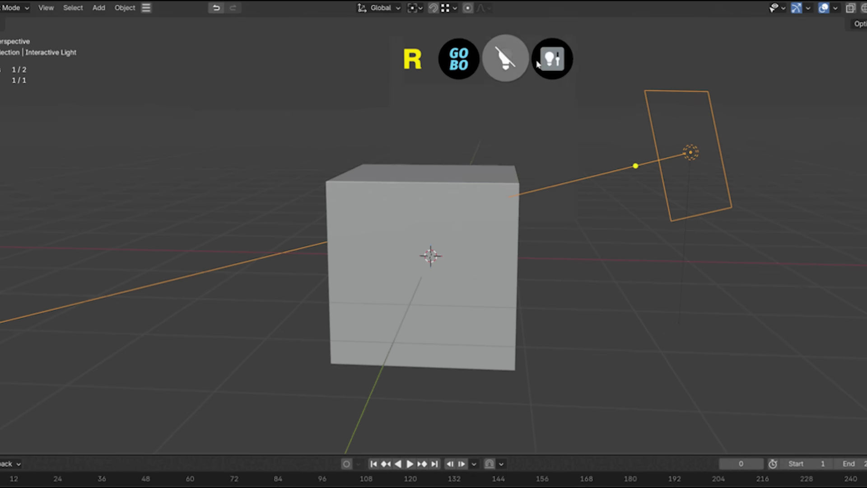
Browse the Abstract, Leaf Shadow, Tree Details, Video and Window Shadow gobo patterns
left_click(459, 58)
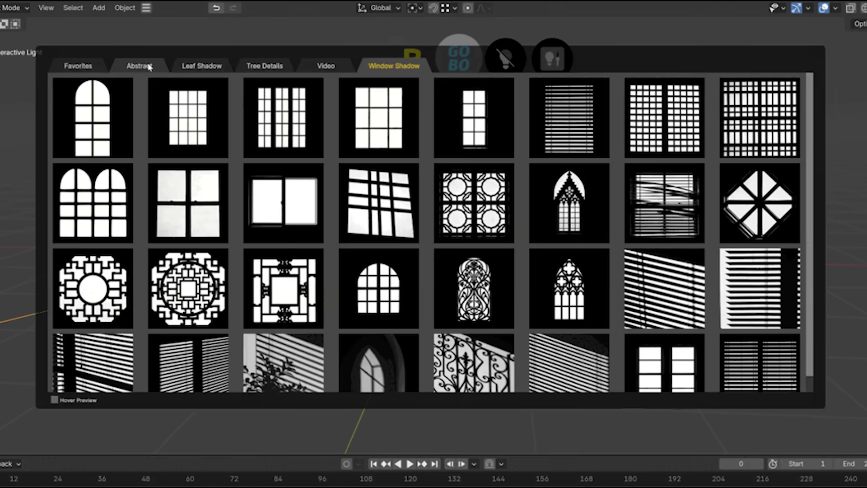
left_click(134, 63)
left_click(202, 65)
left_click(264, 65)
left_click(326, 66)
left_click(394, 66)
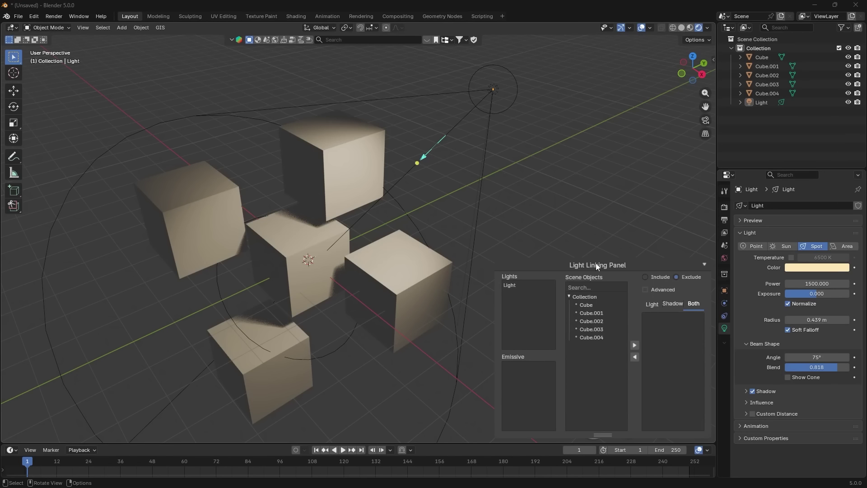
Exclude Cube.004, Cube.003, Cube.001 and Cube.002 from the spotlight's light linking
left_click(509, 285)
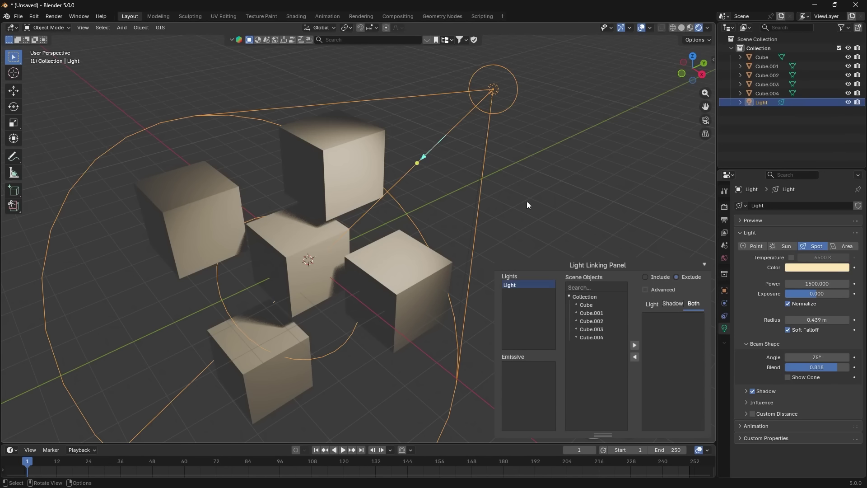
left_click(592, 313)
left_click(592, 337)
left_click(638, 347)
left_click(592, 329)
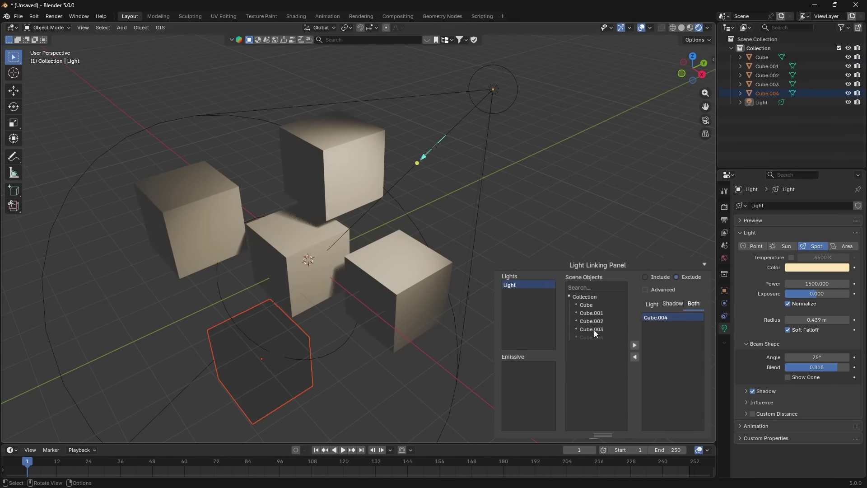
left_click(636, 345)
left_click(592, 312)
left_click(636, 345)
left_click(591, 321)
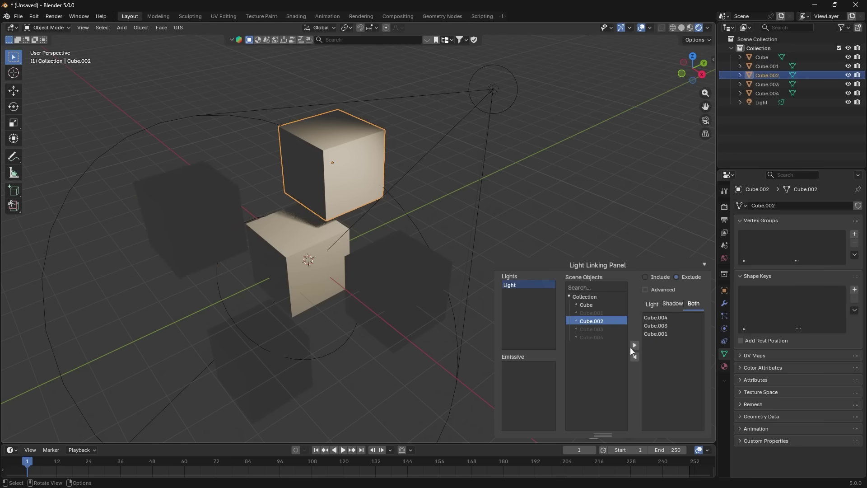
left_click(635, 345)
Restore Cube.004, Cube.003 and Cube.002, leaving only Cube.001 excluded
left_click(635, 356)
left_click(402, 313)
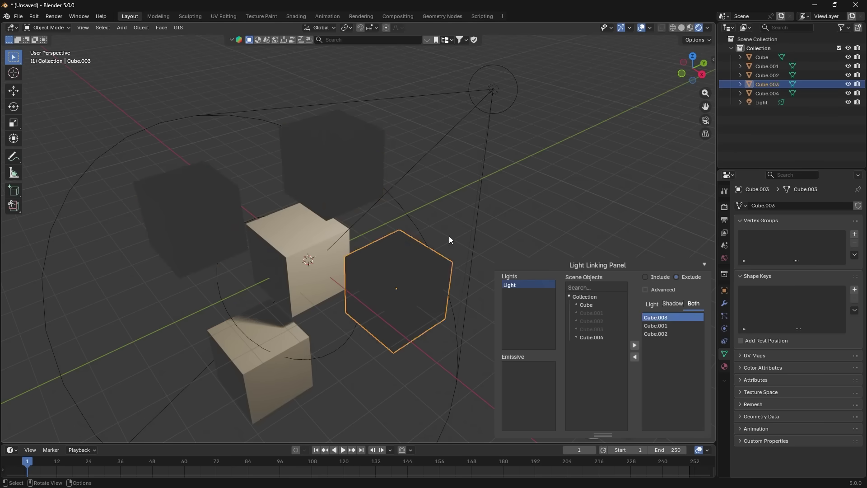
scroll(341, 274, "up", 5)
left_click(635, 357)
middle_click_drag(407, 353, 452, 361)
left_click(656, 325)
left_click(635, 356)
middle_click_drag(429, 316, 373, 294)
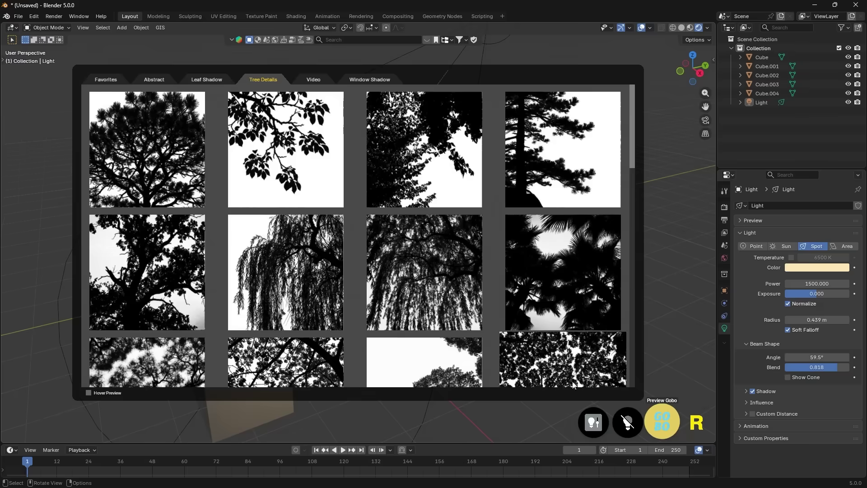
scroll(573, 384, "down", 15)
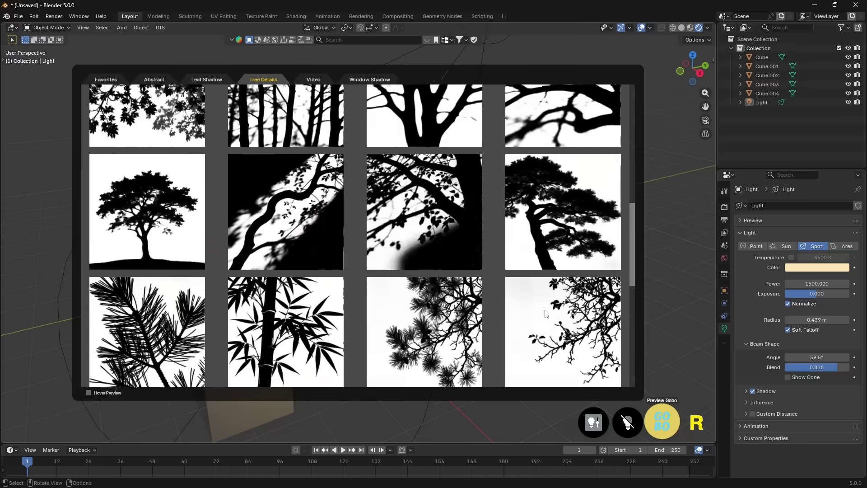
scroll(289, 119, "up", 15)
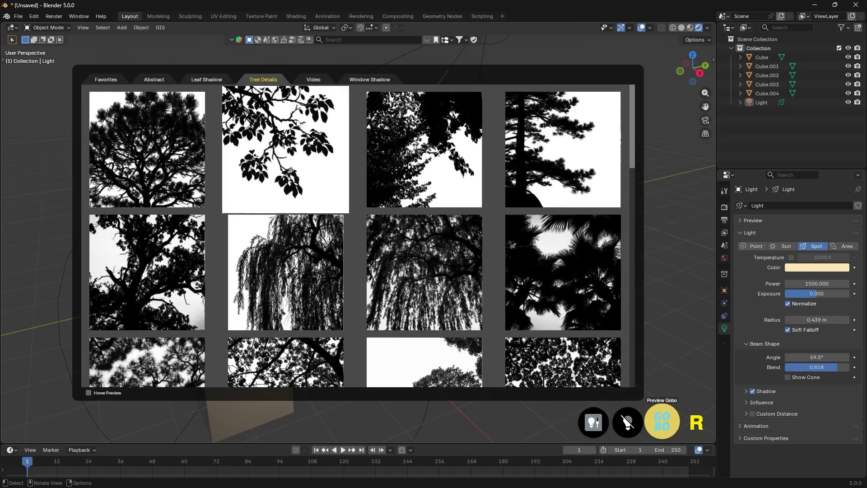
left_click(206, 80)
scroll(180, 92, "down", 10)
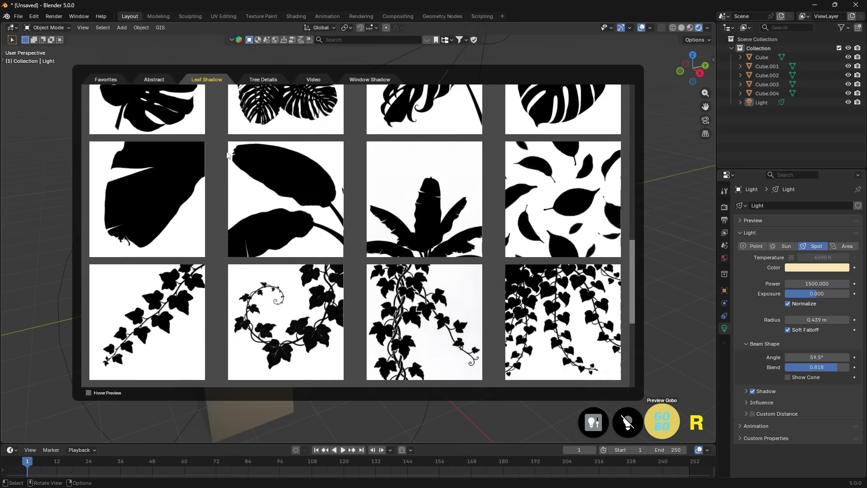
left_click(370, 79)
scroll(368, 162, "down", 8)
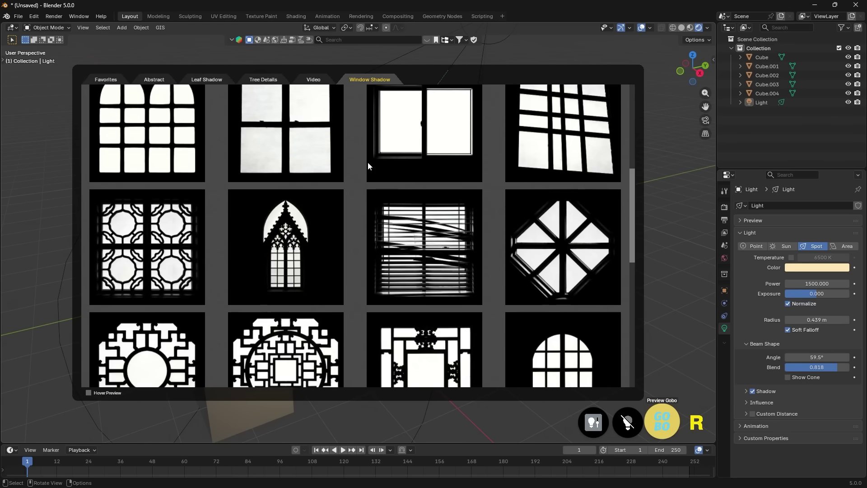
left_click(633, 402)
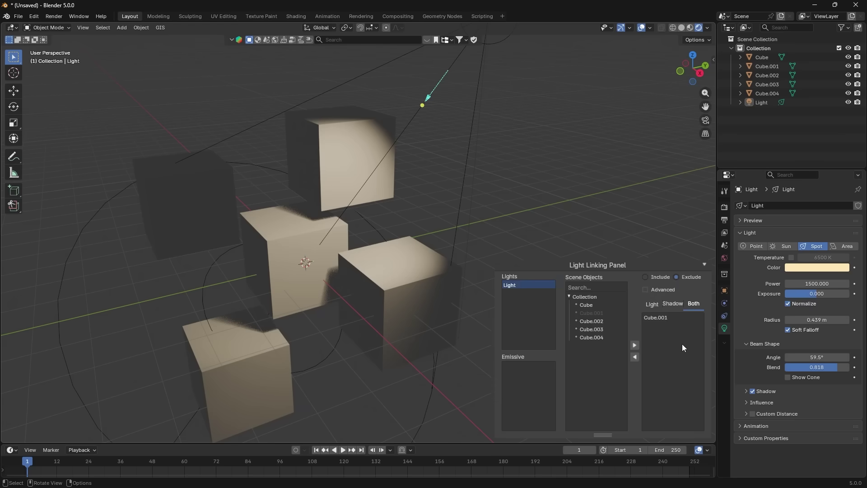
Close the Light Linking Panel and toggle the light's visibility to compare the scene
left_click(704, 264)
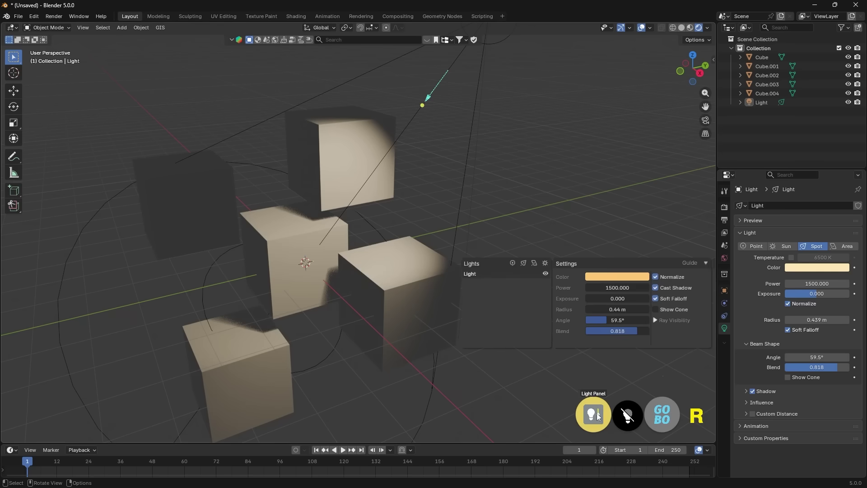
left_click(545, 274)
left_click(546, 274)
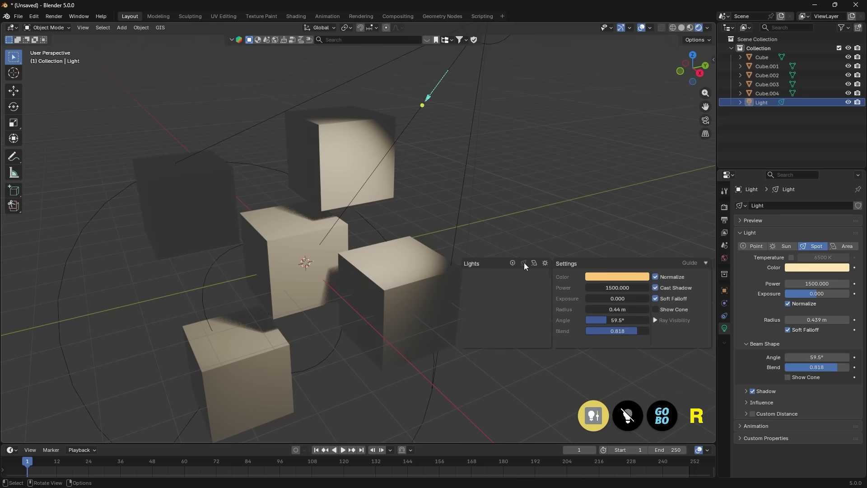
Make the spotlight magenta pink with a 54.3° cone and exposure 0.700
left_click(617, 276)
left_click_drag(643, 140, 634, 250)
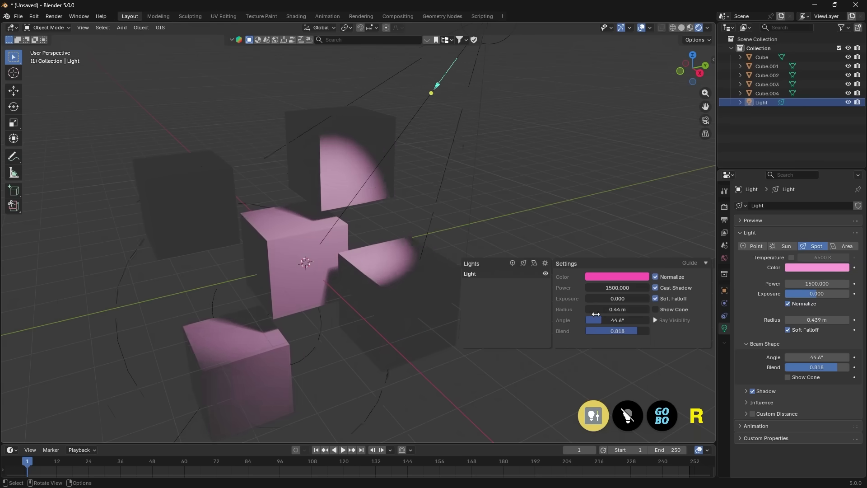
left_click_drag(601, 319, 602, 319)
left_click_drag(607, 298, 668, 299)
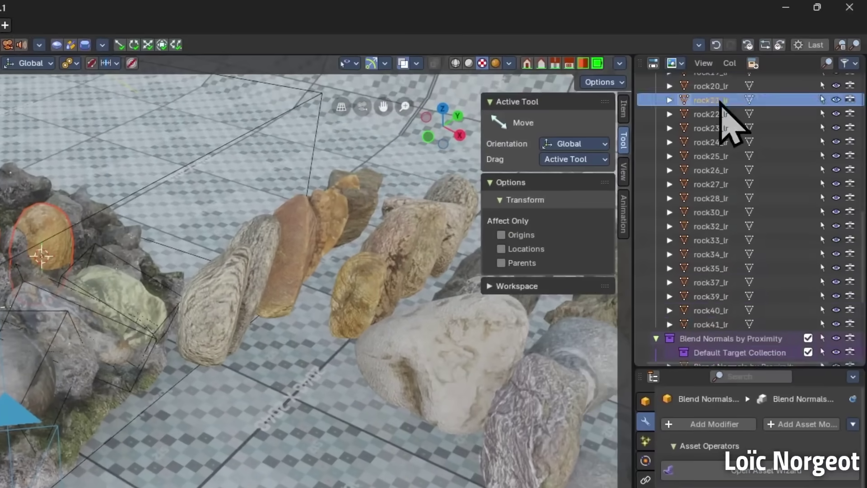
Open and confirm the Blend Normals by Proximity setup
scroll(732, 120, "up", 5)
left_click(727, 468)
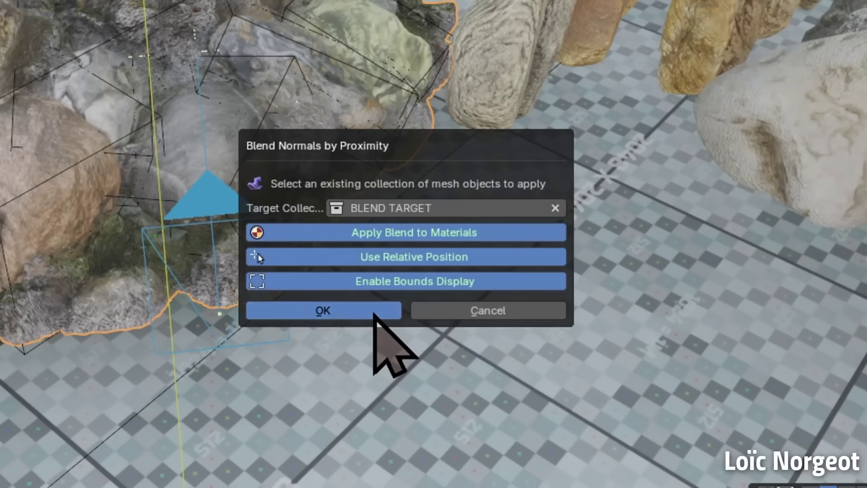
left_click(659, 405)
Move the selected rock, then pick another rock in the pile and rotate it
key("g")
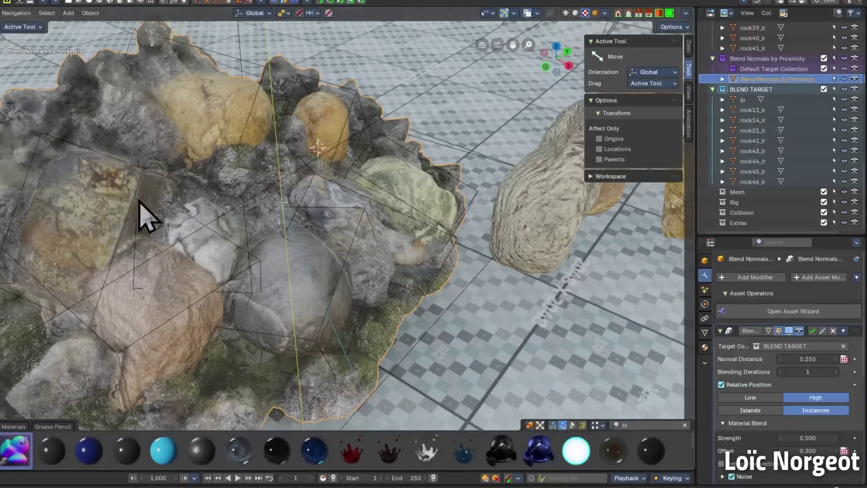
middle_click_drag(131, 223, 426, 258)
scroll(749, 375, "down", 3)
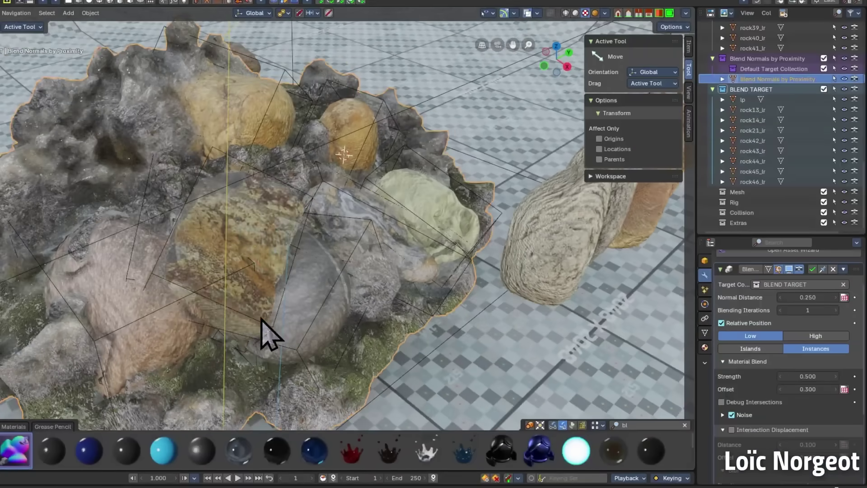
scroll(269, 339, "down", 3)
left_click(207, 217)
key("r")
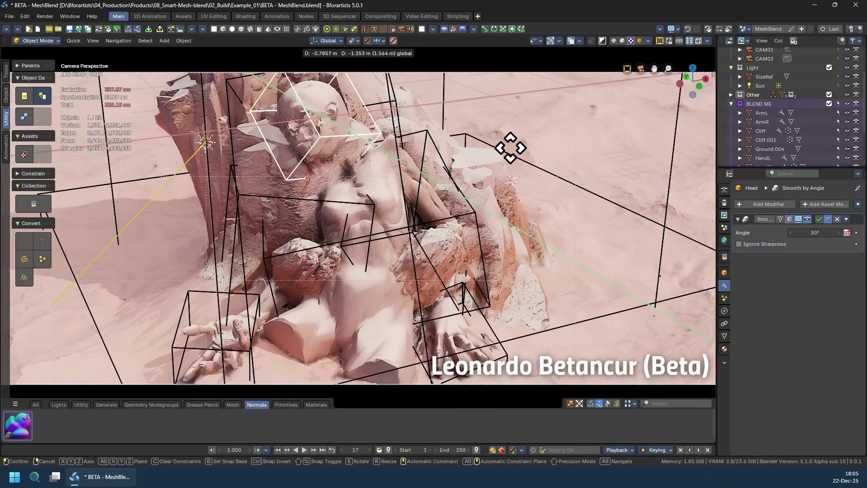
Select HandL and the Blend Normals by Proximity object, then start moving rock21_lr
left_click(496, 333)
left_click(550, 331)
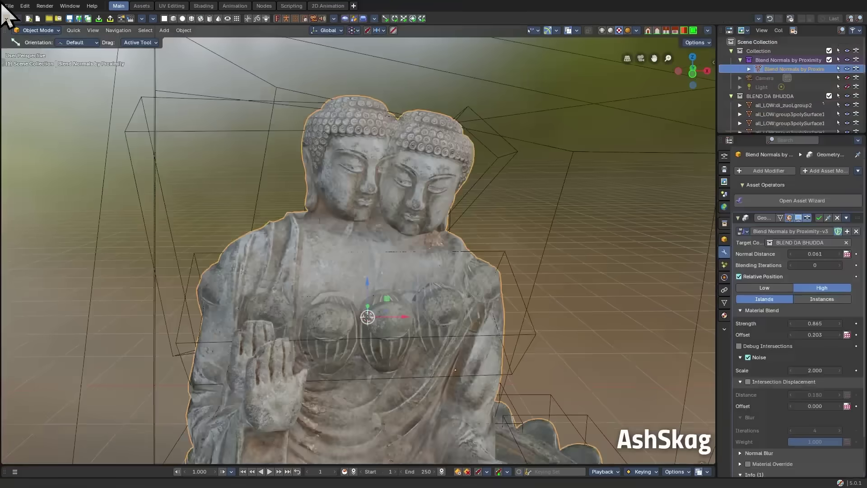
middle_click_drag(407, 190, 515, 188)
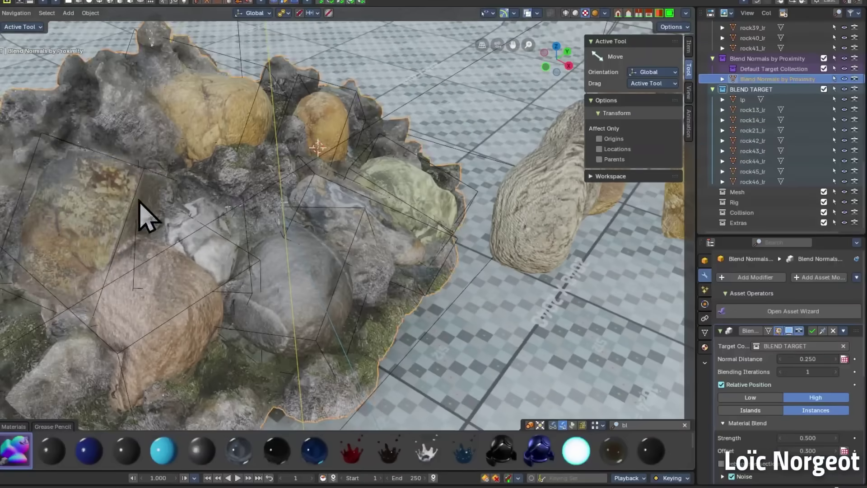
left_click(145, 216)
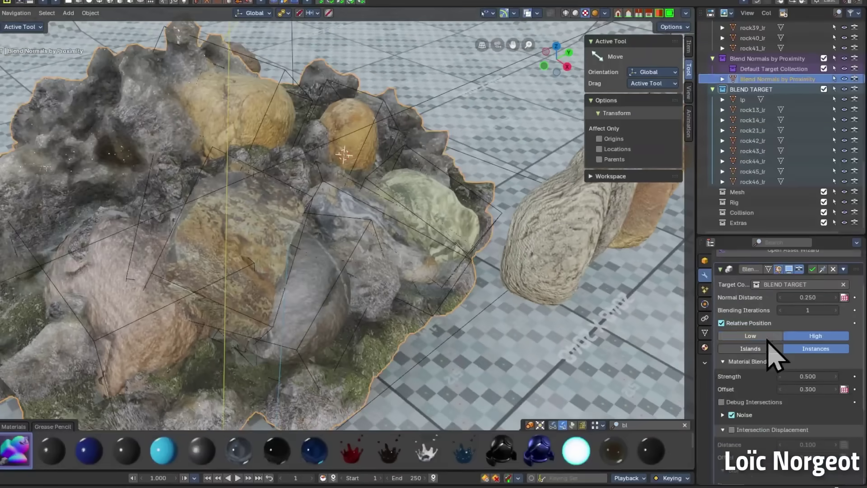
key("g")
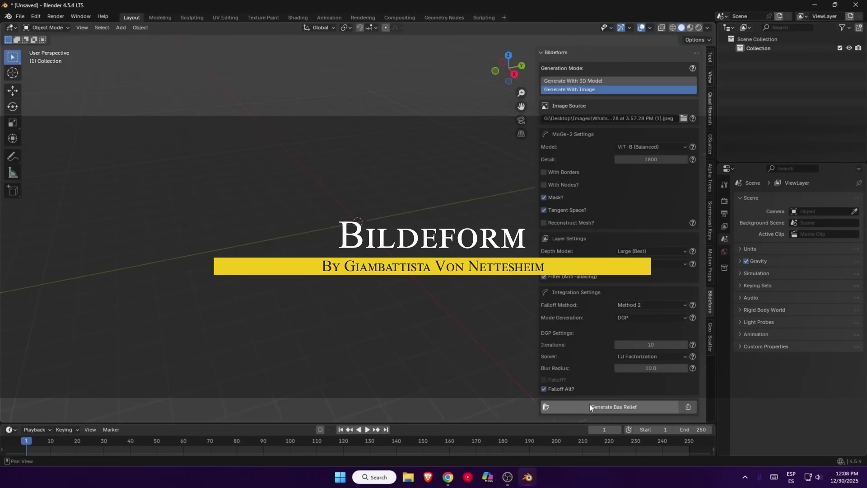
Generate bas reliefs from the loaded image and John_the_Baptist, using Linear Rec.709 colour space
left_click(589, 406)
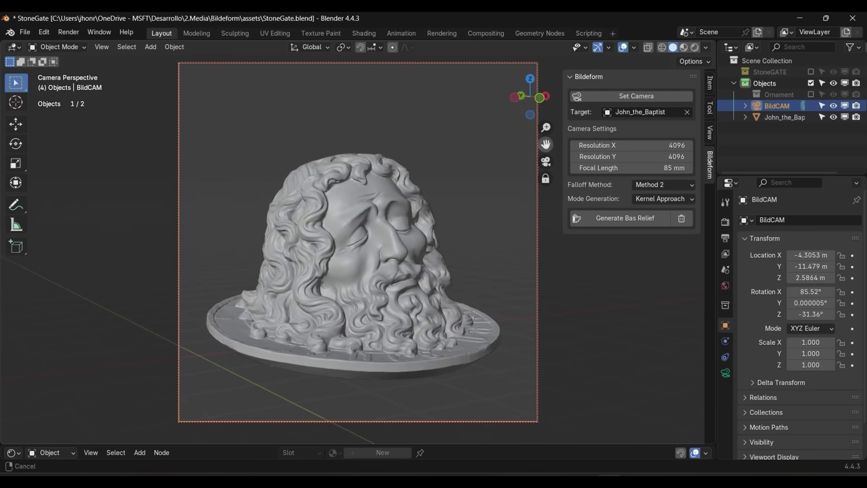
scroll(421, 242, "up", 3)
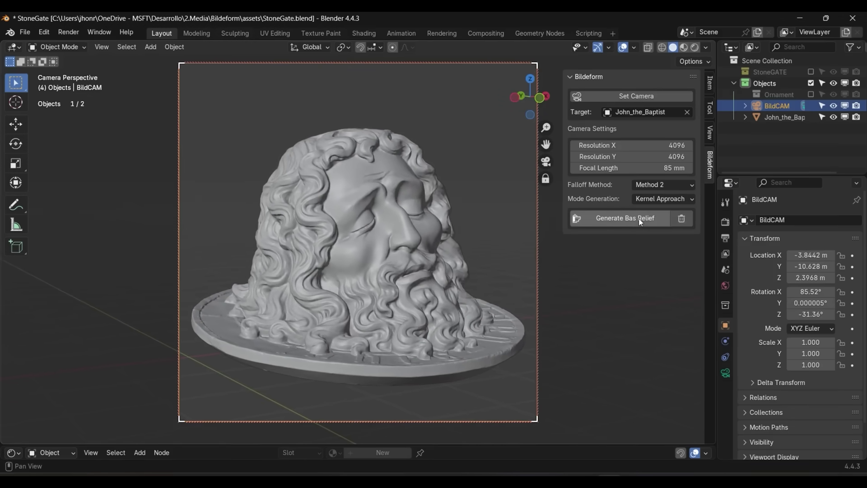
left_click(626, 219)
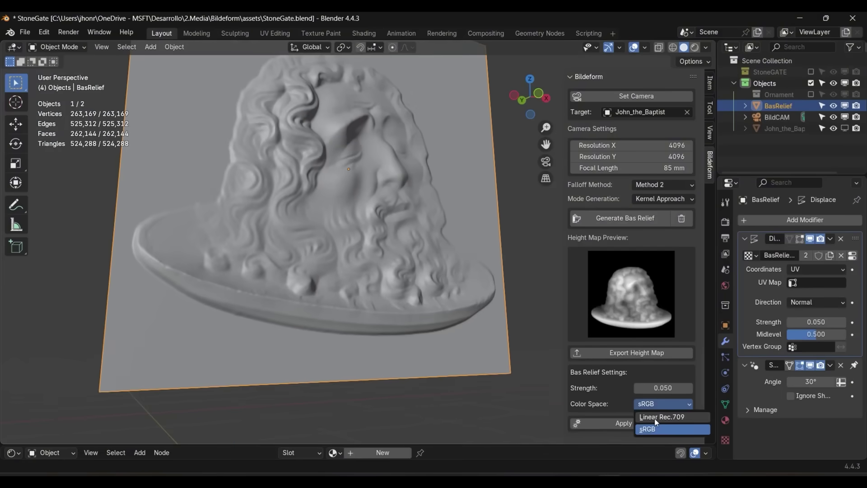
left_click(657, 417)
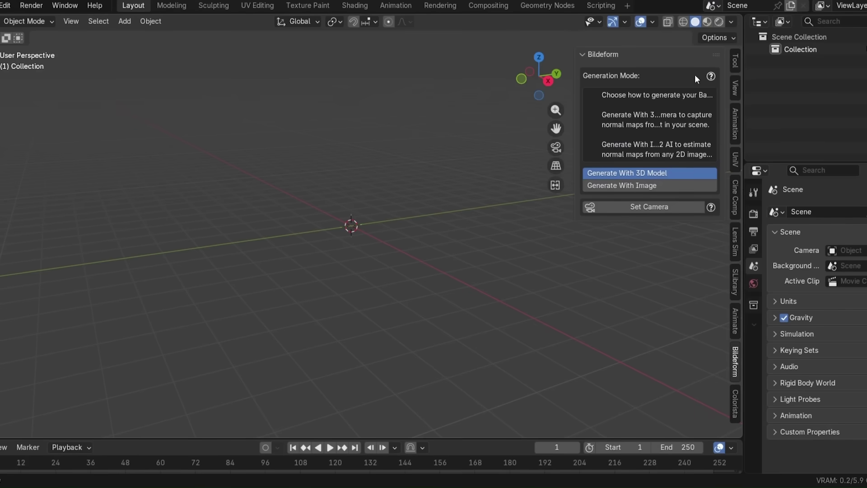
left_click_drag(578, 113, 442, 113)
Switch to Generate With Image, load enhanced_flux1_2.png from Images, and use the DGP method
left_click(711, 76)
left_click(563, 105)
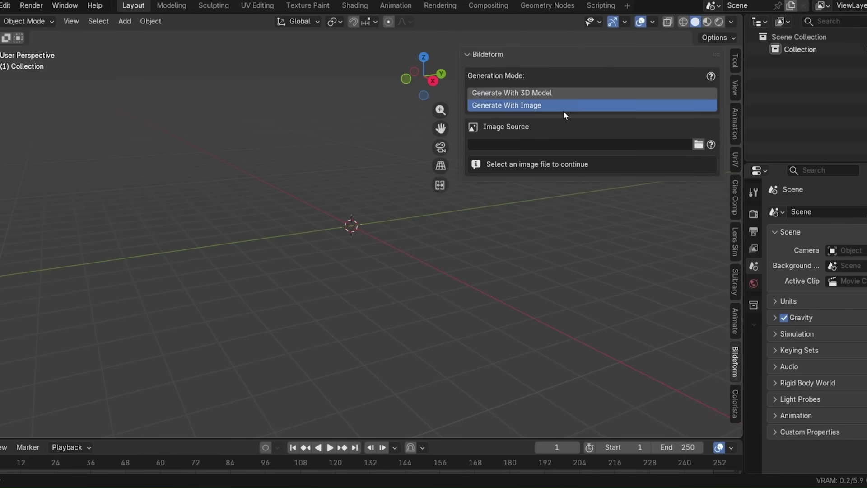
left_click(699, 144)
left_click(217, 400)
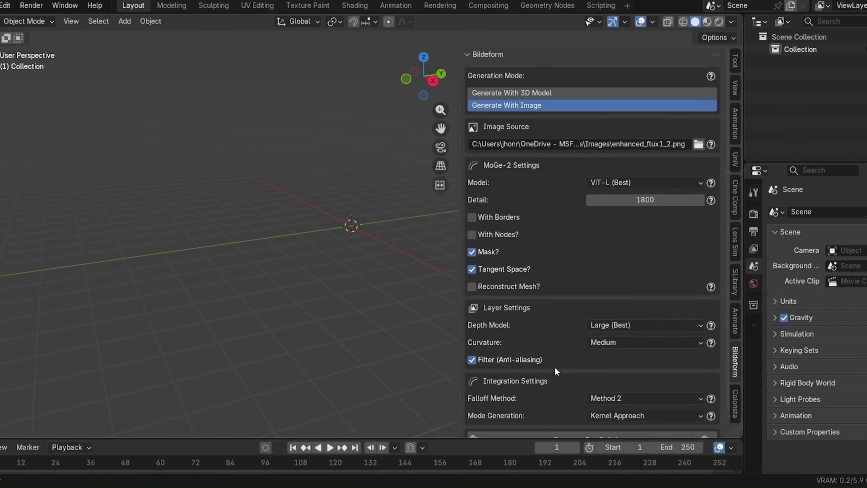
scroll(556, 377, "down", 2)
left_click(630, 395)
left_click(629, 395)
scroll(630, 396, "down", 4)
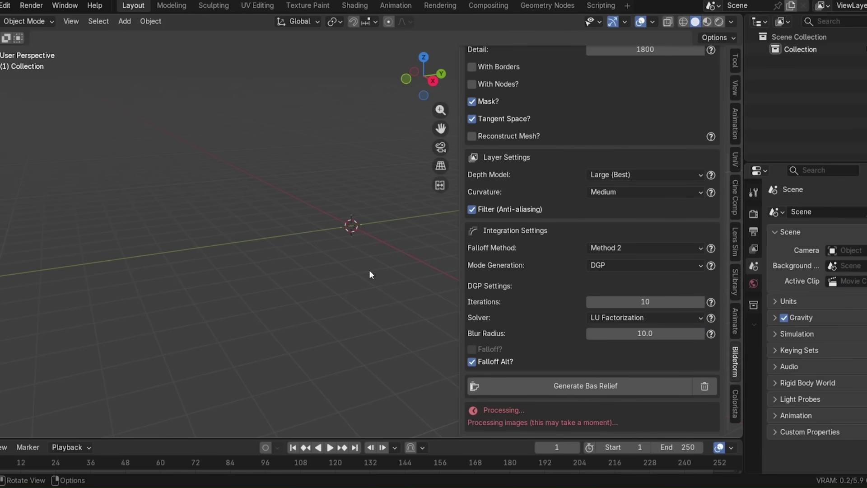
scroll(592, 244, "down", 10)
View the depth map, the bgp, ski, sko and sko.png.001 curvature maps, and the height map
left_click_drag(424, 77, 430, 71)
scroll(430, 71, "up", 6)
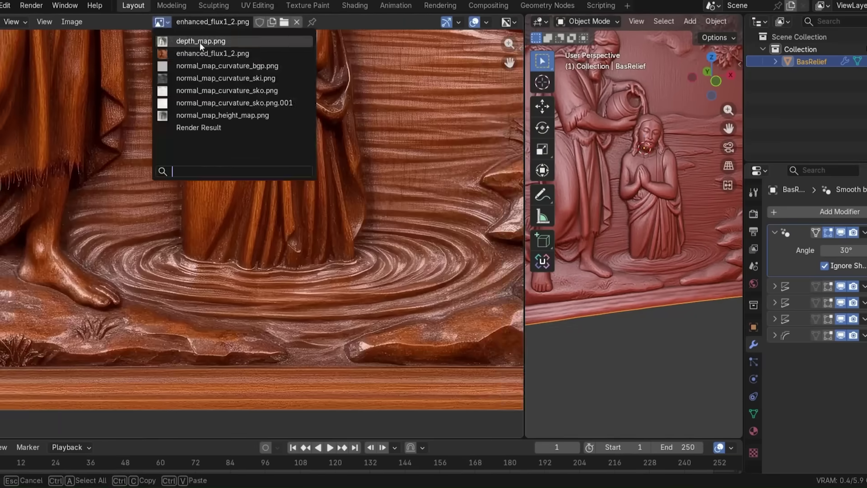
left_click(199, 37)
left_click(172, 22)
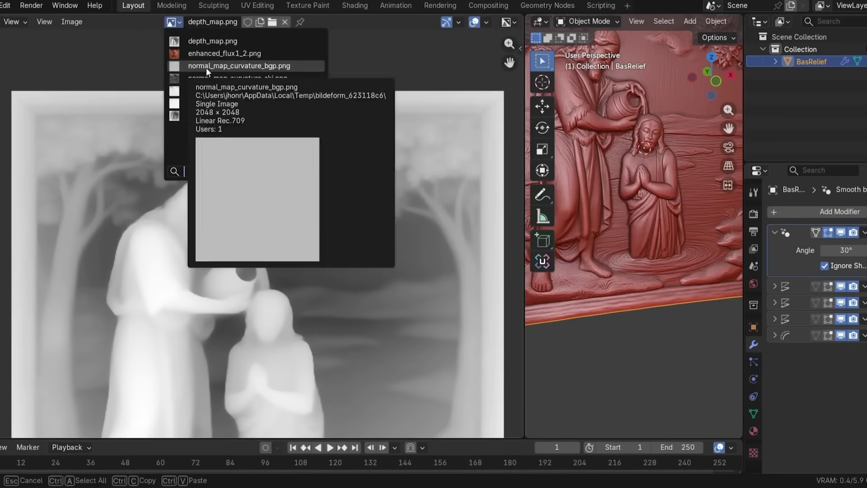
left_click(206, 65)
left_click(143, 21)
left_click(203, 78)
left_click(143, 22)
left_click(203, 90)
left_click(142, 22)
left_click(208, 102)
left_click(137, 22)
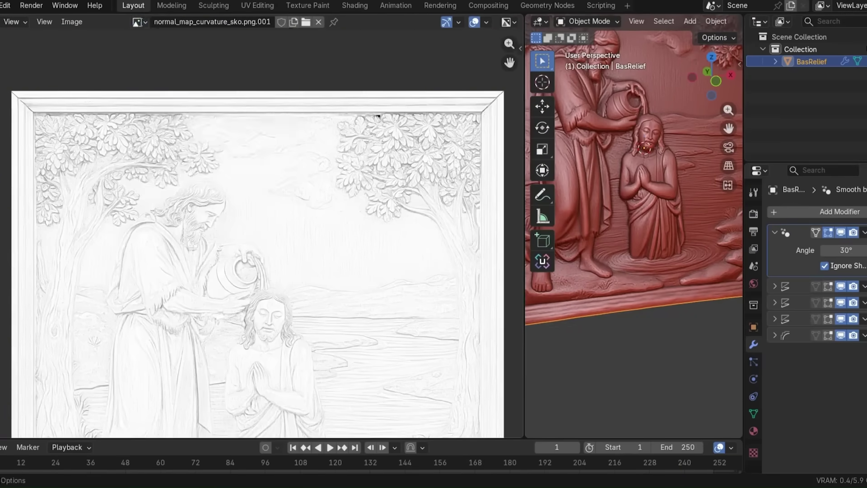
left_click(147, 41)
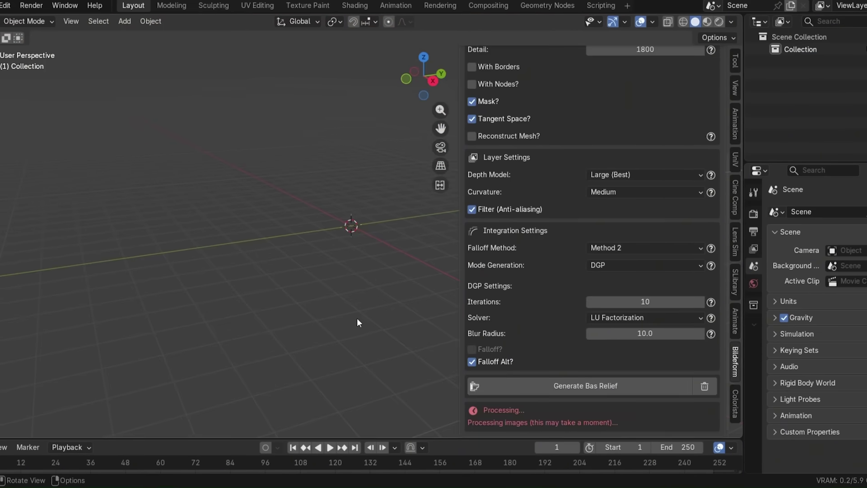
Collapse the Displace modifier panels and set height, depth and curvature colour spaces to Linear Rec.709
scroll(638, 404, "down", 15)
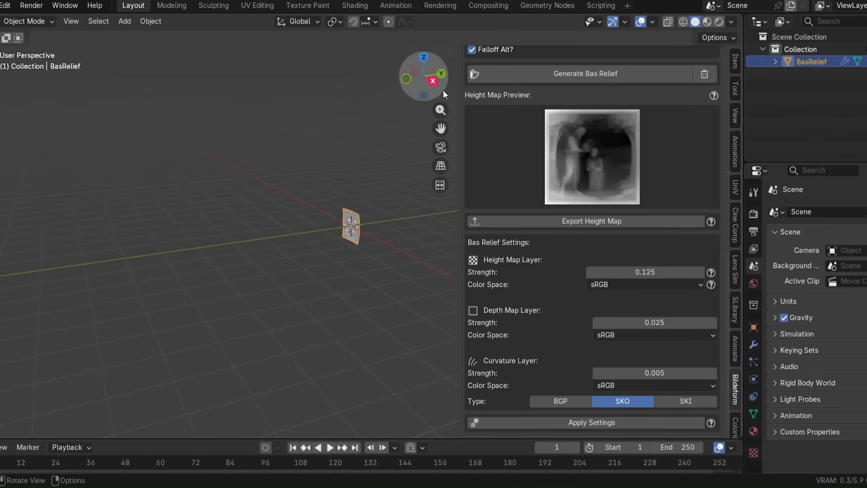
left_click_drag(422, 76, 407, 90)
scroll(381, 128, "up", 10)
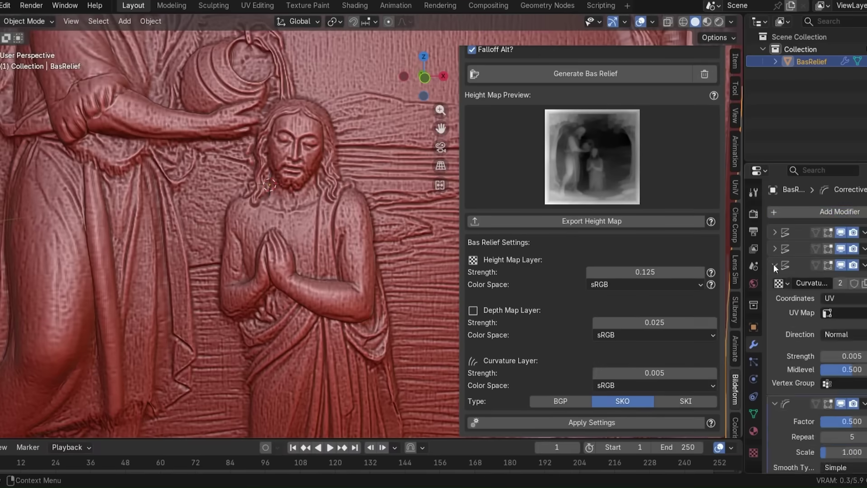
left_click_drag(775, 268, 775, 298)
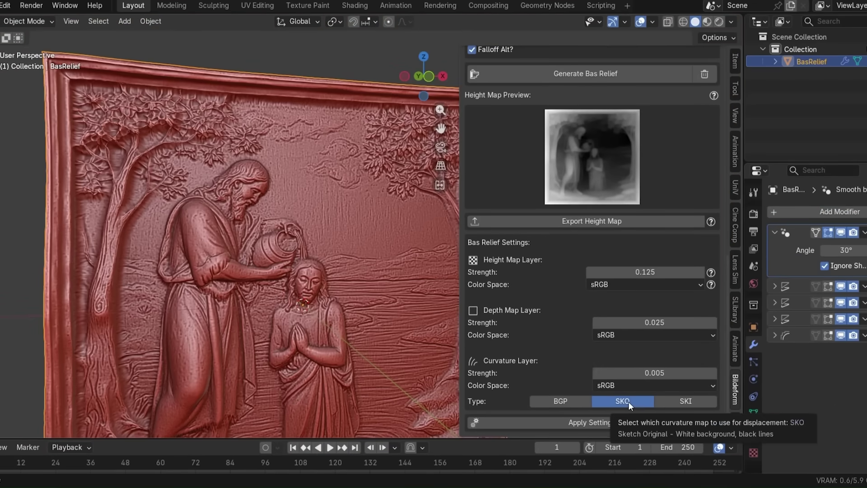
left_click(622, 335)
left_click(623, 349)
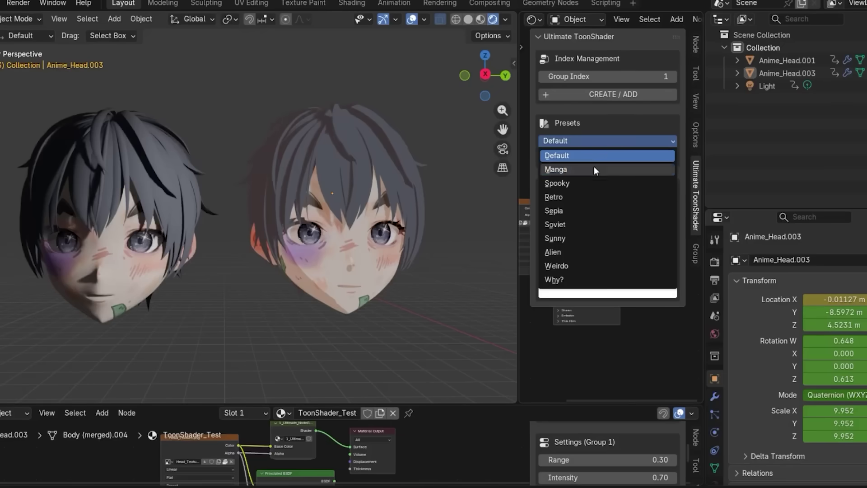
Apply the Manga, Spooky and Retro toon shader presets to the anime heads in turn
left_click(594, 168)
left_click(579, 139)
left_click(571, 186)
left_click(566, 141)
left_click(567, 195)
left_click(564, 140)
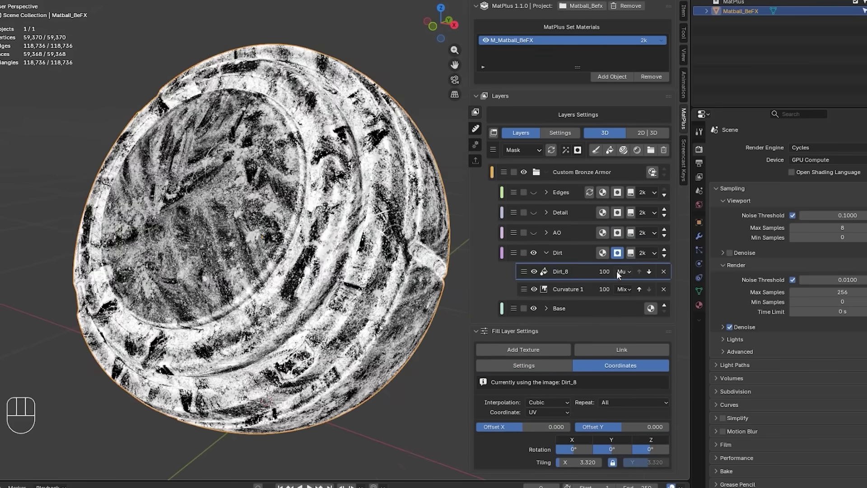
Adjust the Dirt_8 sublayer blending mode and the Edges layer mask, then show Light Painter
left_click(623, 271)
left_click(622, 271)
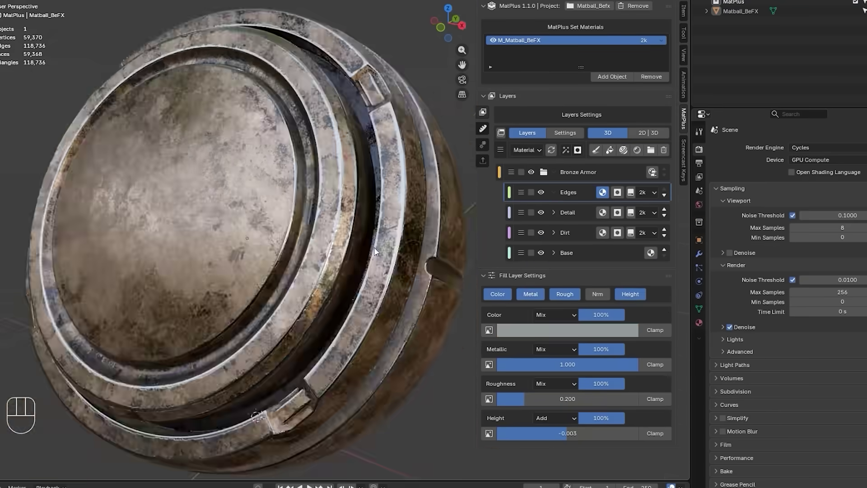
left_click(617, 193)
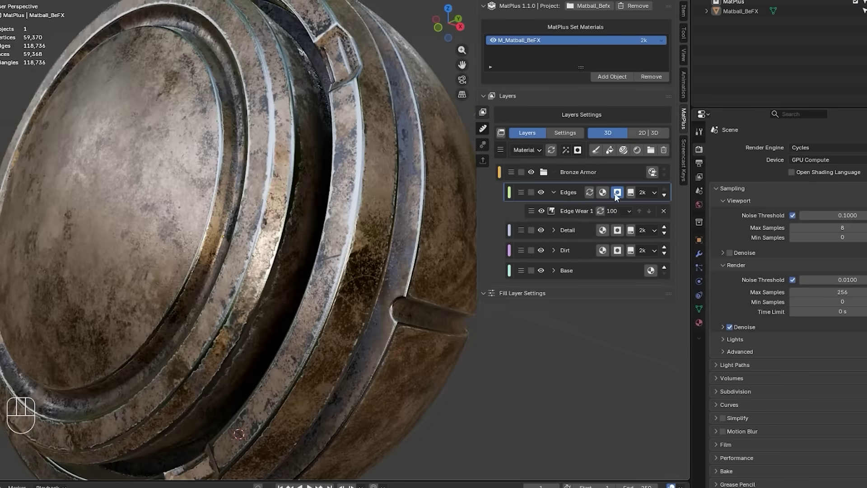
scroll(613, 197, "down", 5)
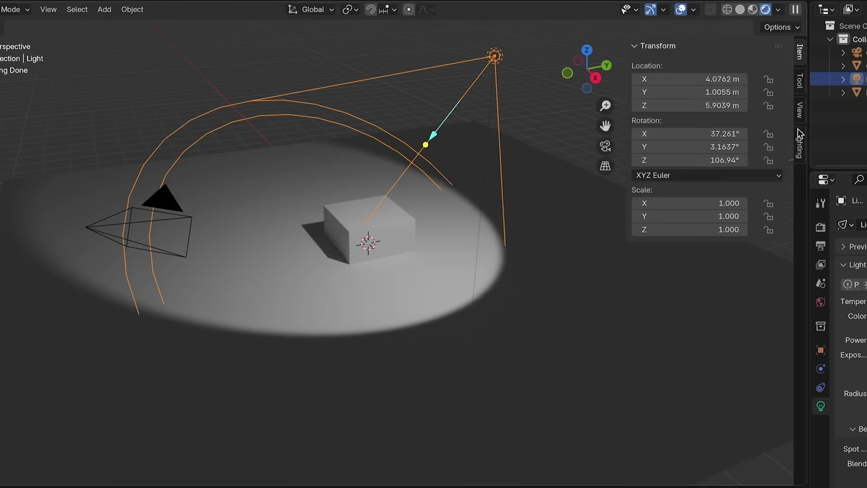
left_click(800, 143)
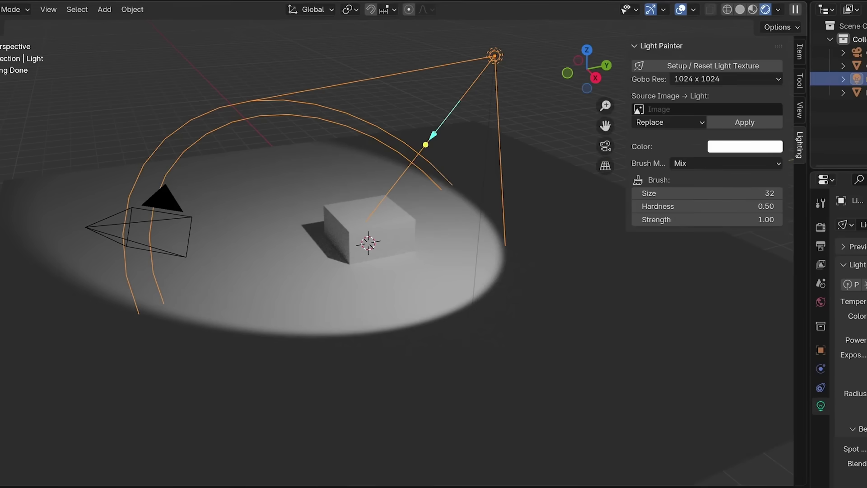